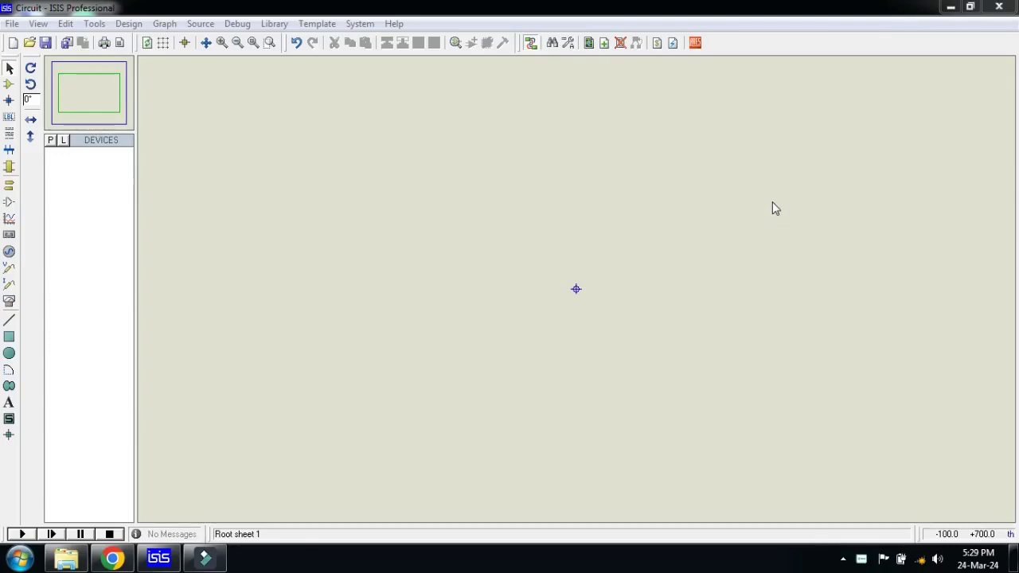
Switch to Component Mode to pick new parts from the libraries.
click(9, 84)
Add IR OBSTACLE SENSOR and LOGICSTATE to the project's parts list.
click(50, 143)
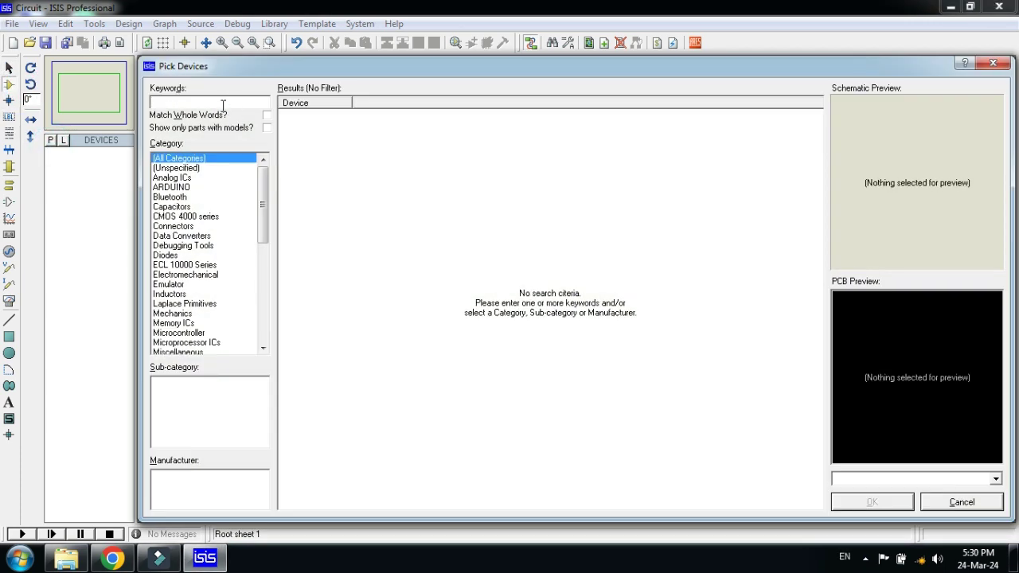
text(infra)
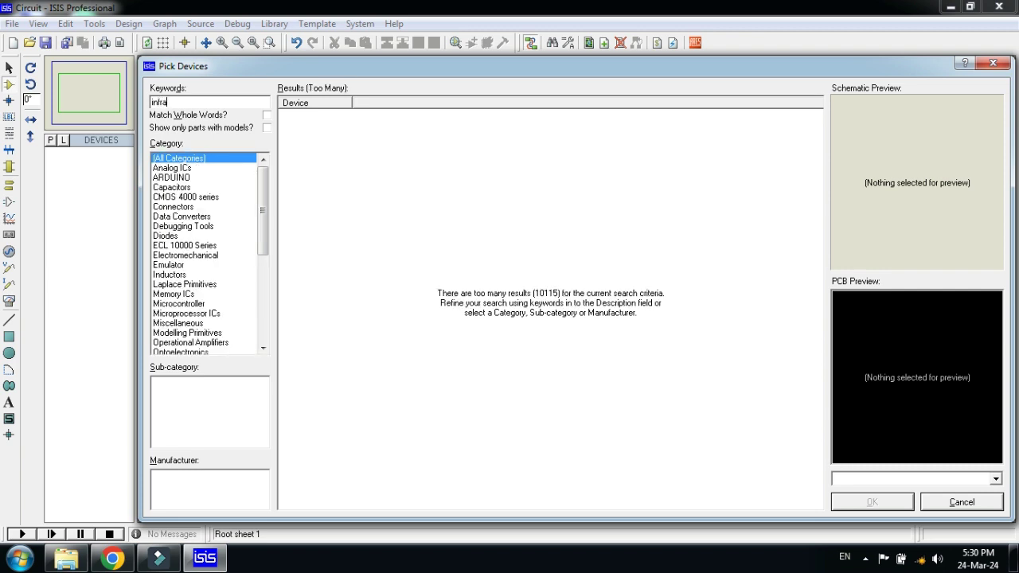
click(327, 117)
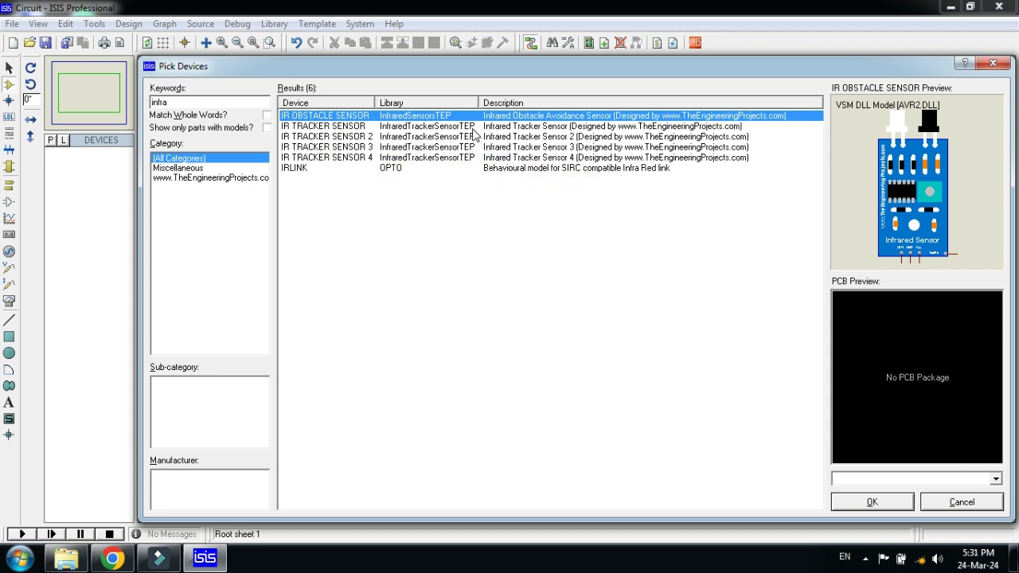
double_click(426, 118)
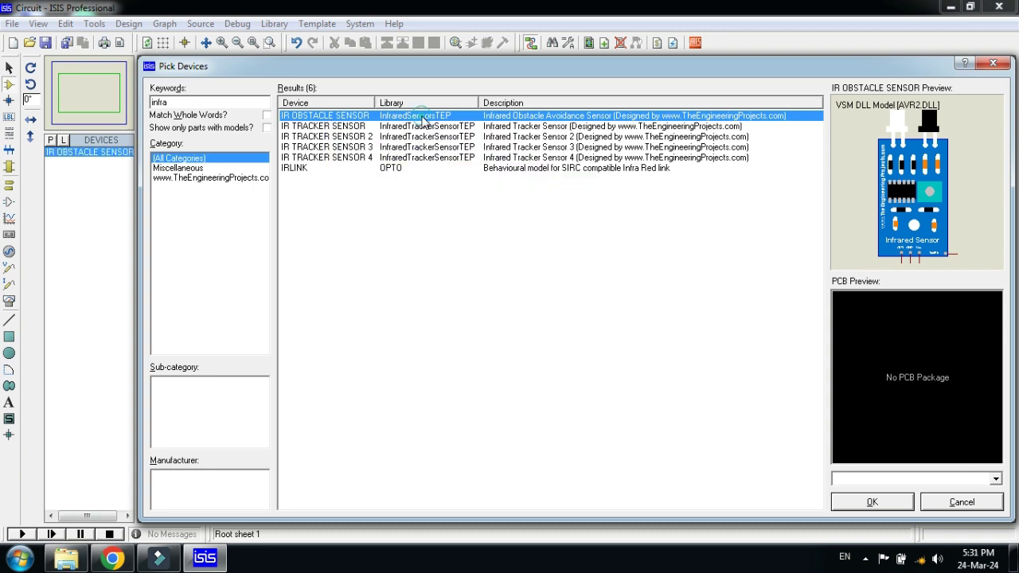
click(205, 102)
key(BackSpace)
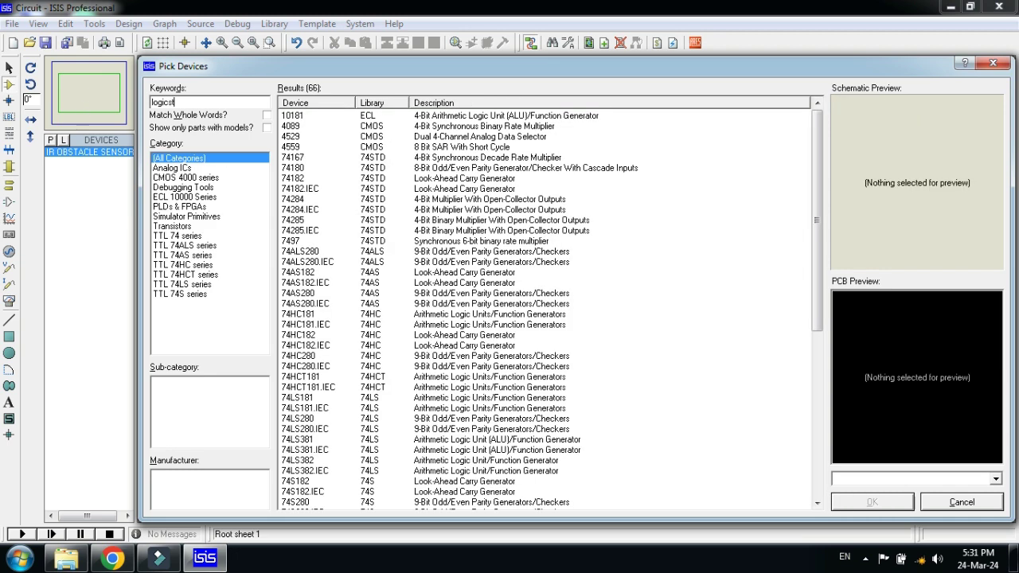
click(338, 118)
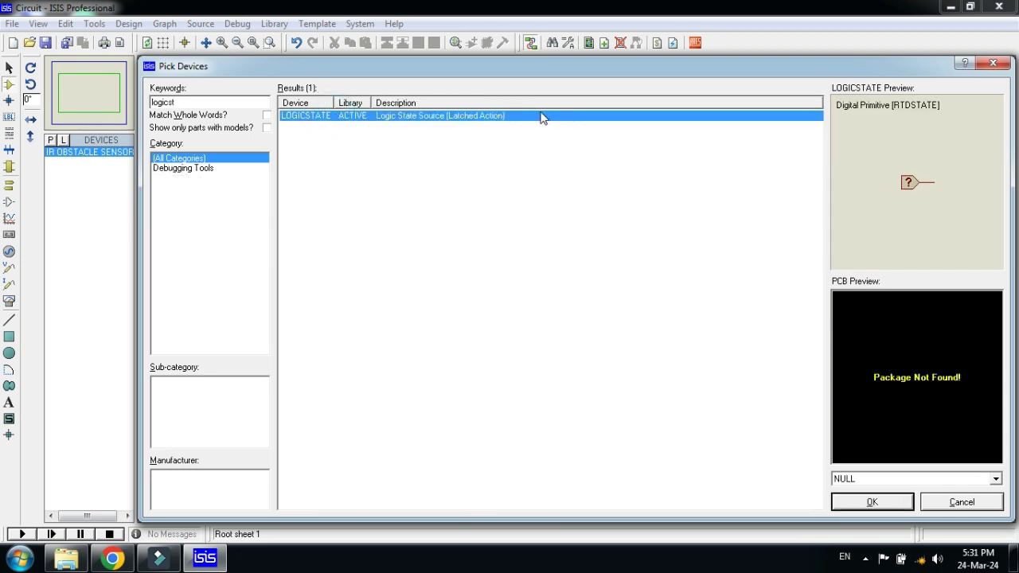
double_click(511, 120)
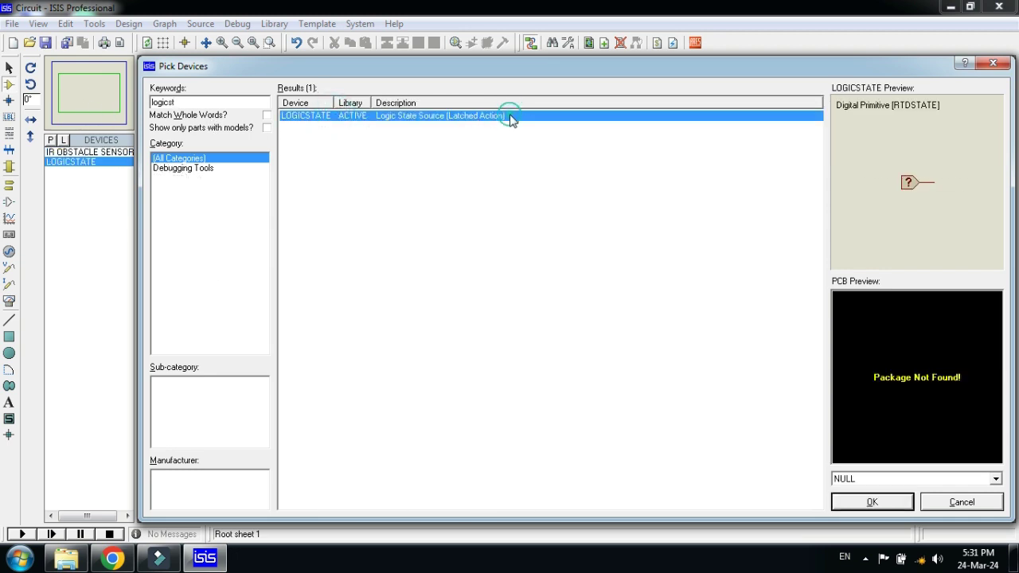
Add the single-cell CELL battery and the simple DC MOTOR to the parts list.
double_click(217, 101)
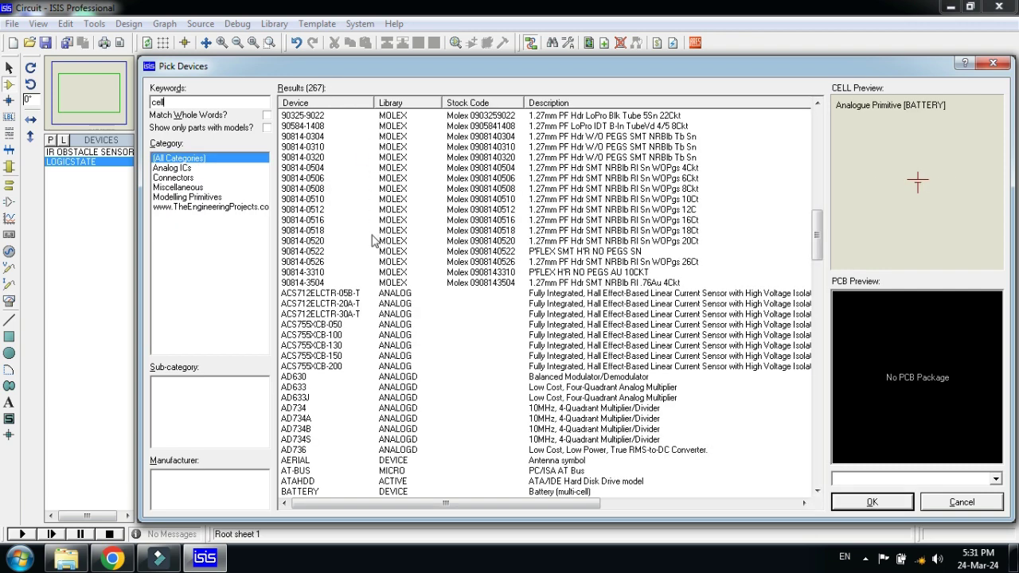
key(Down)
click(299, 481)
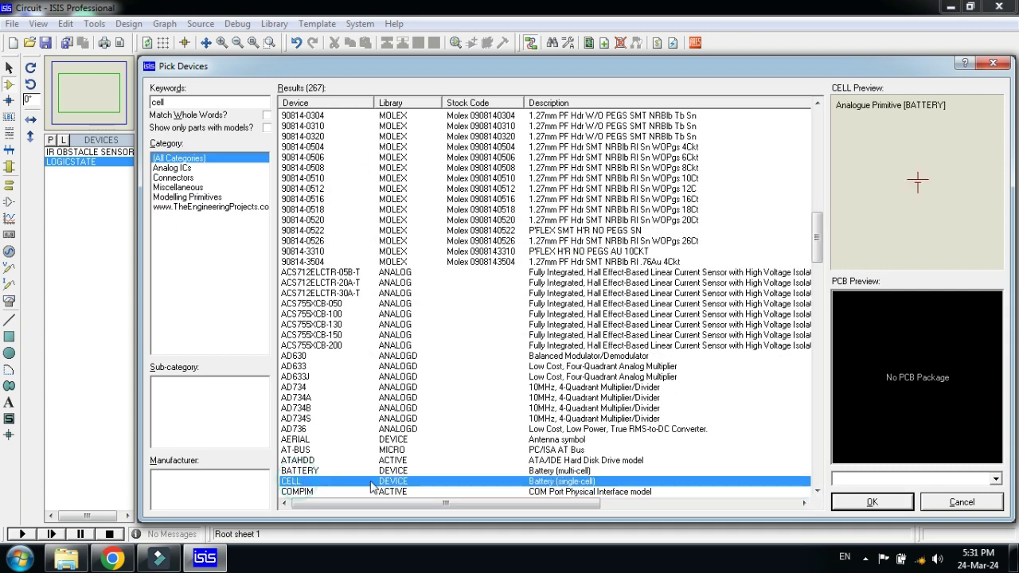
double_click(407, 483)
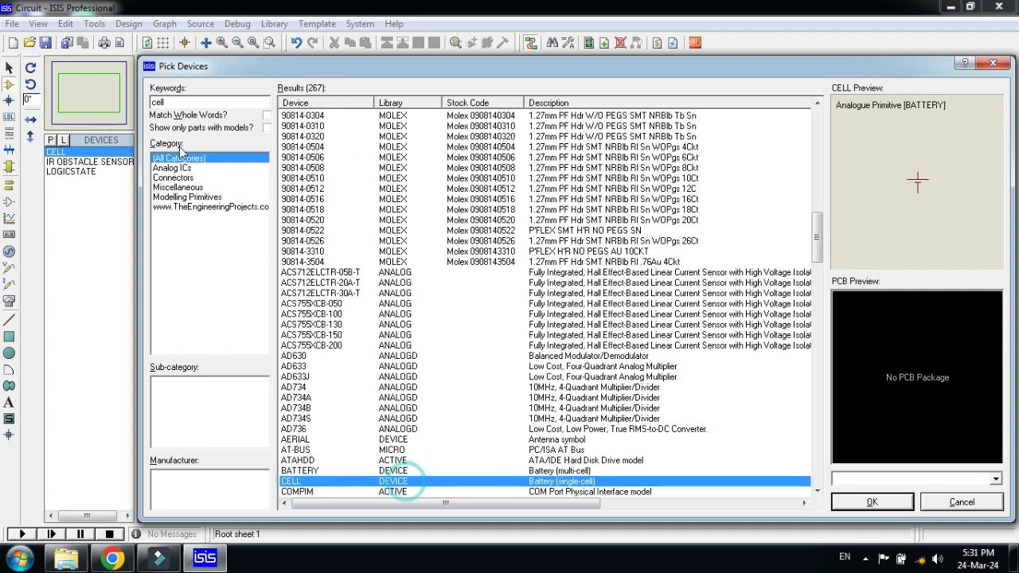
double_click(187, 101)
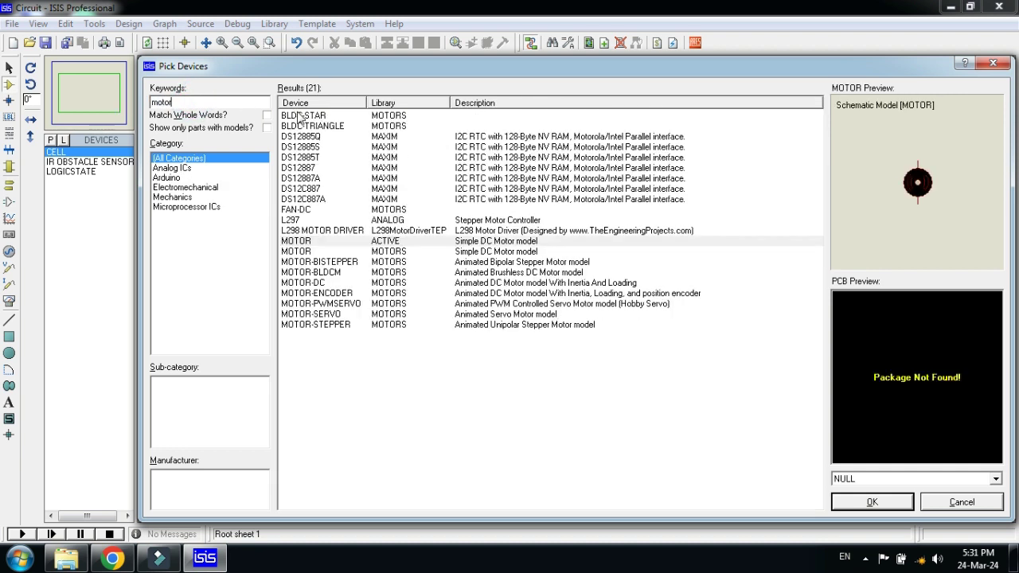
click(310, 242)
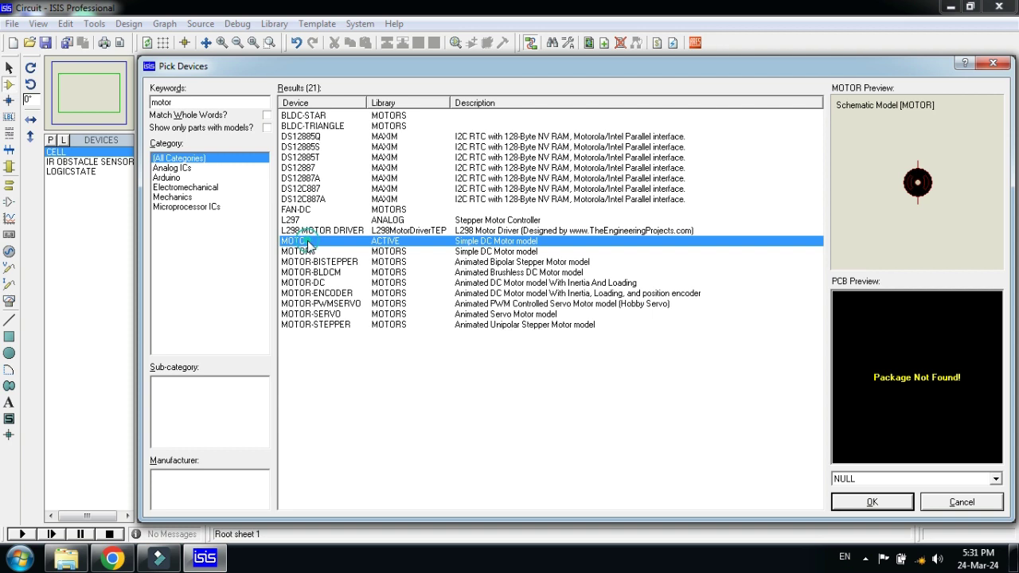
double_click(413, 242)
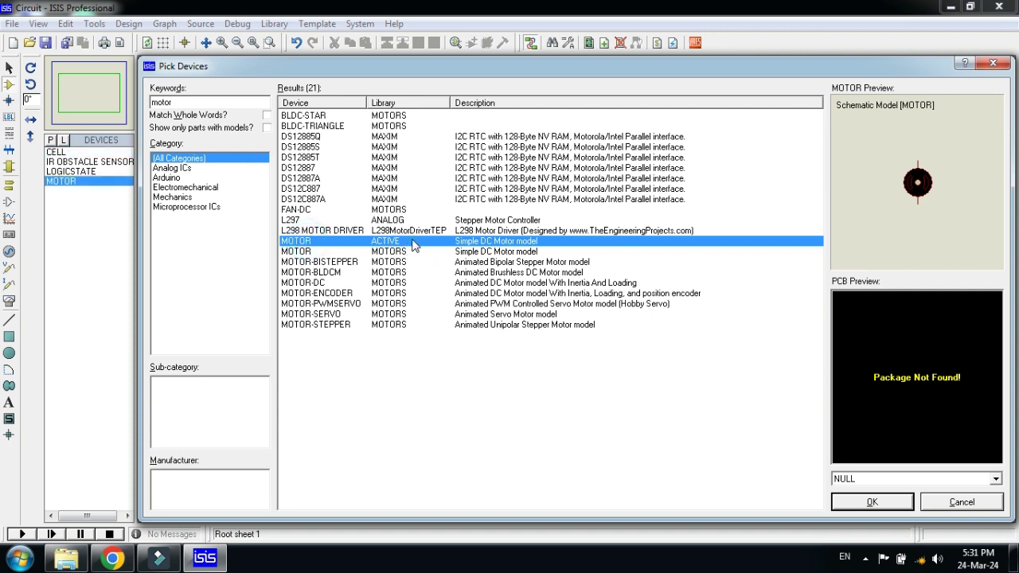
Add the single-pole animated RELAY and return to the schematic.
double_click(191, 101)
text(relay)
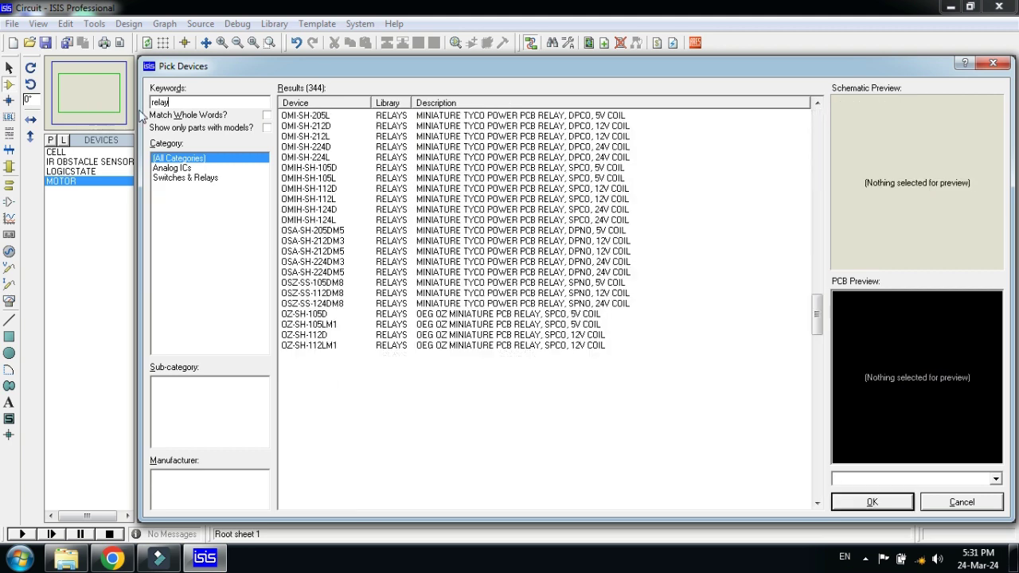
key(Down)
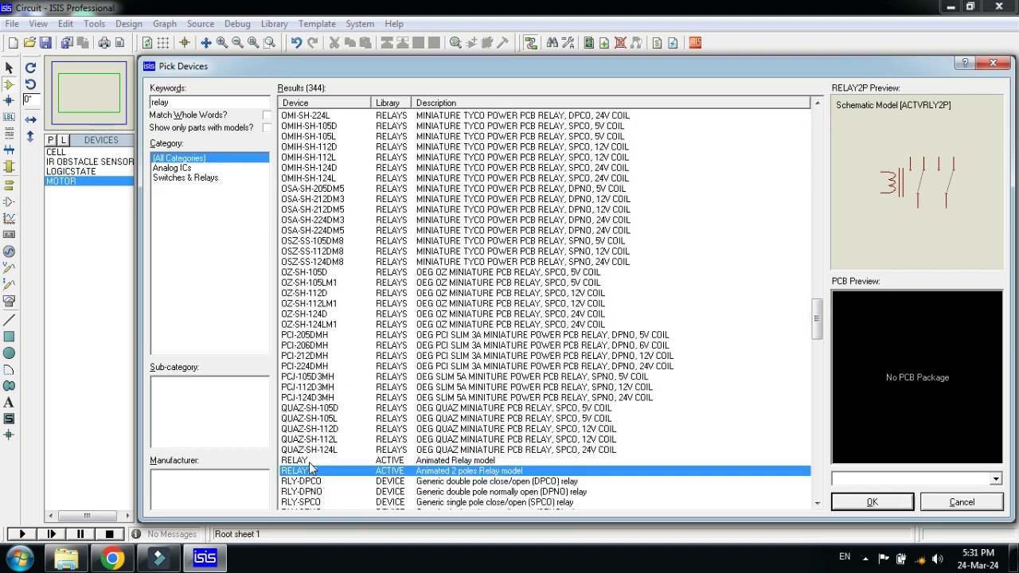
click(311, 462)
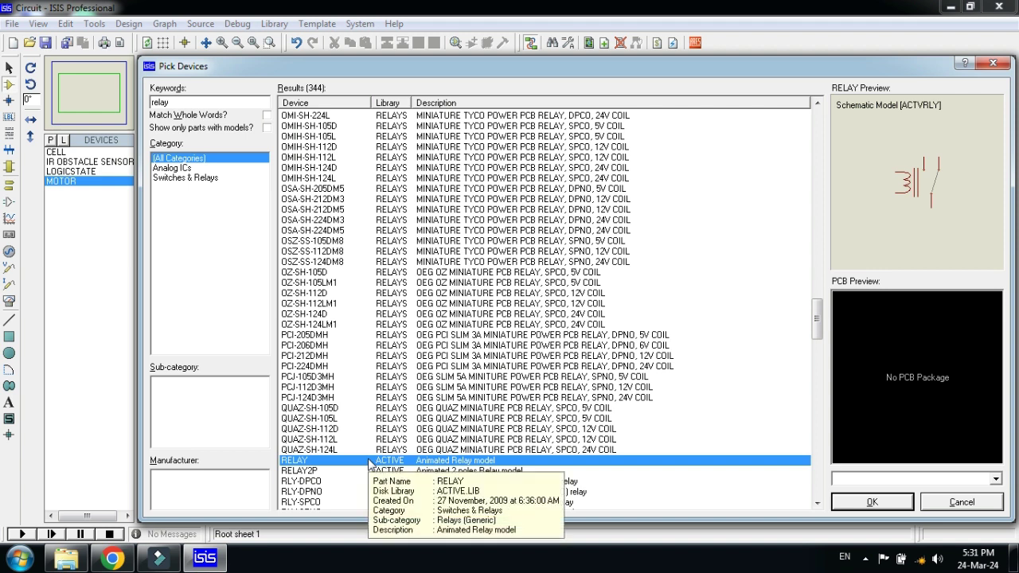
double_click(370, 463)
click(872, 502)
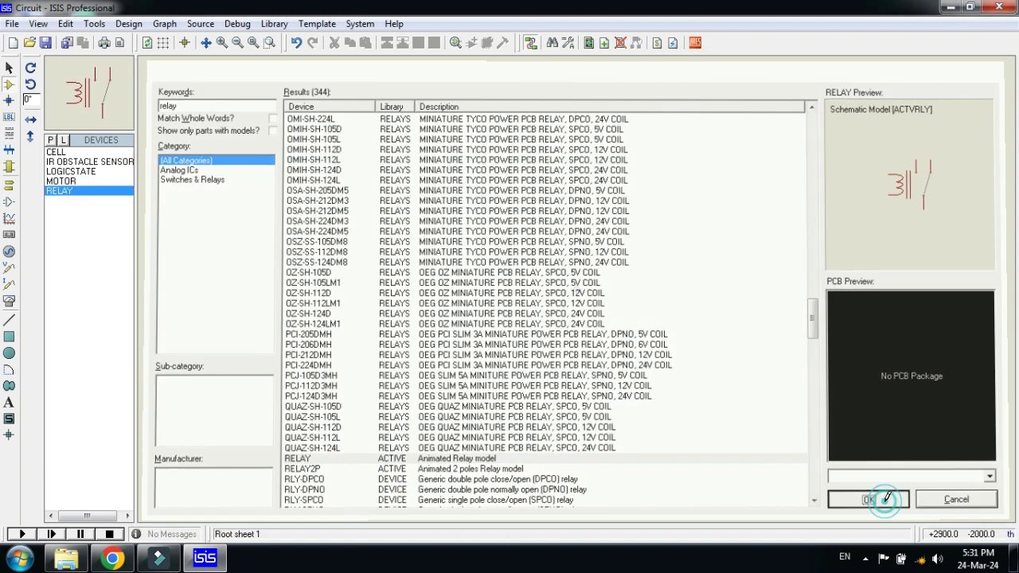
Place the IR obstacle sensor and the DC motor to its right.
click(77, 164)
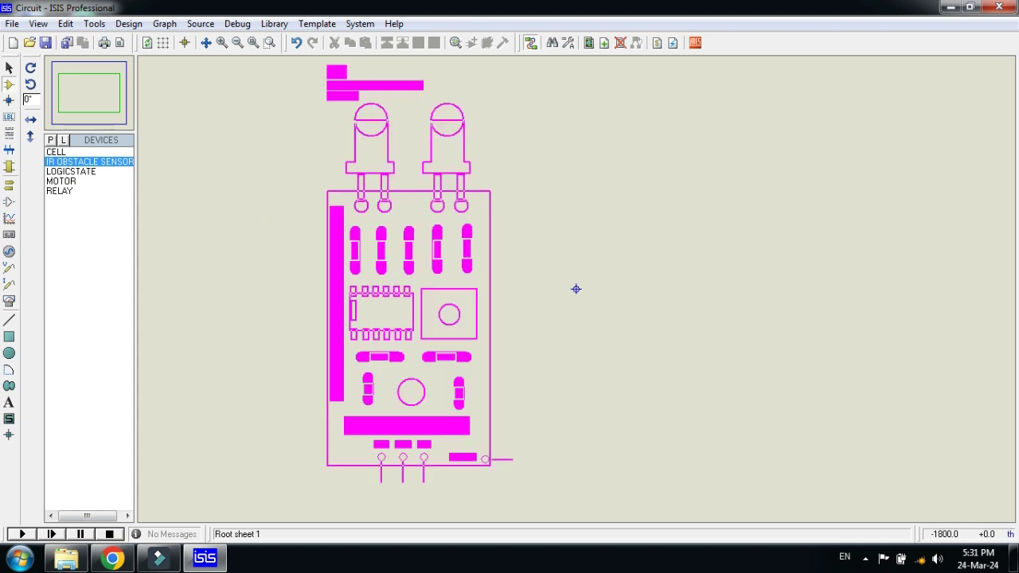
click(349, 287)
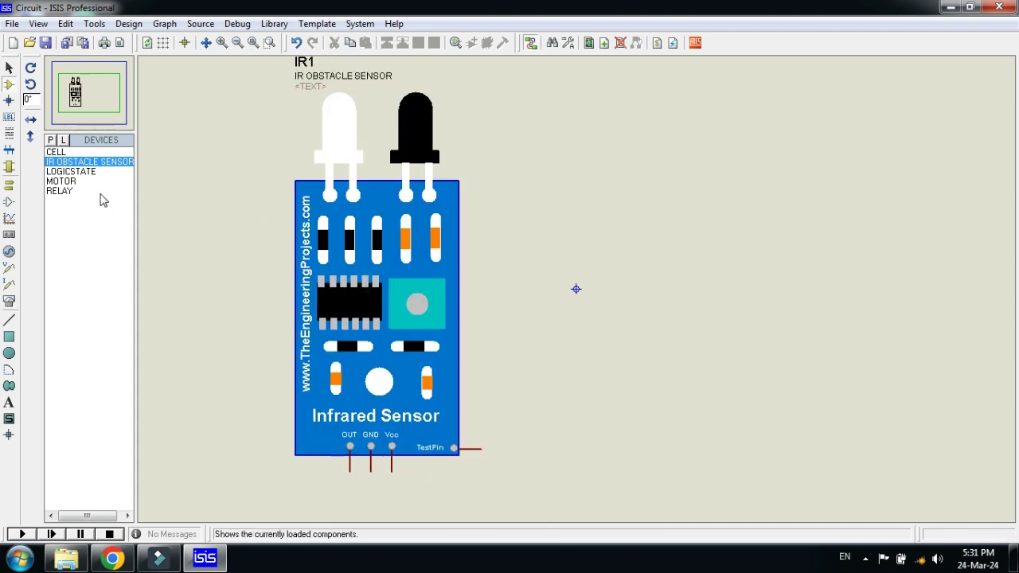
click(60, 181)
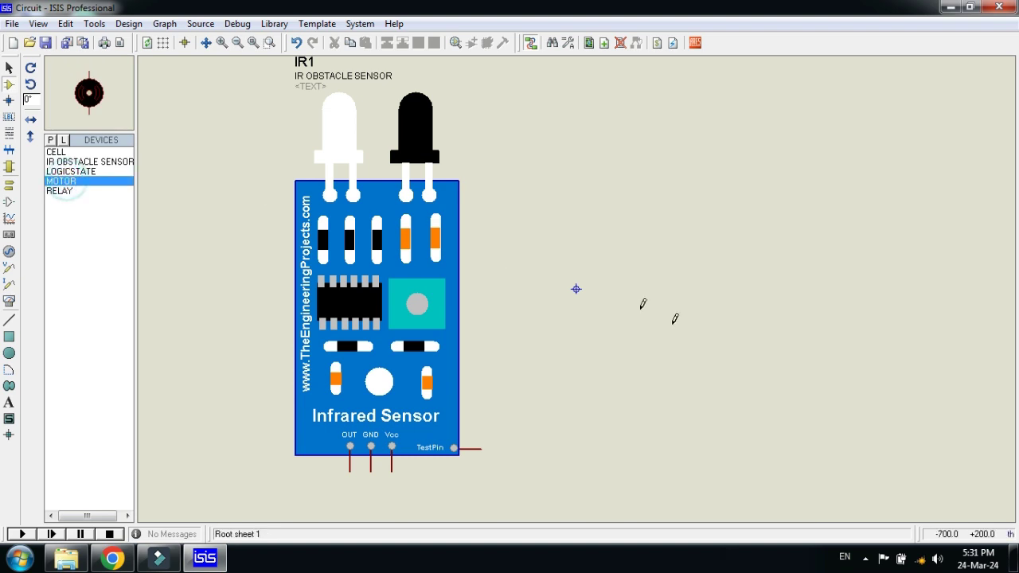
click(694, 358)
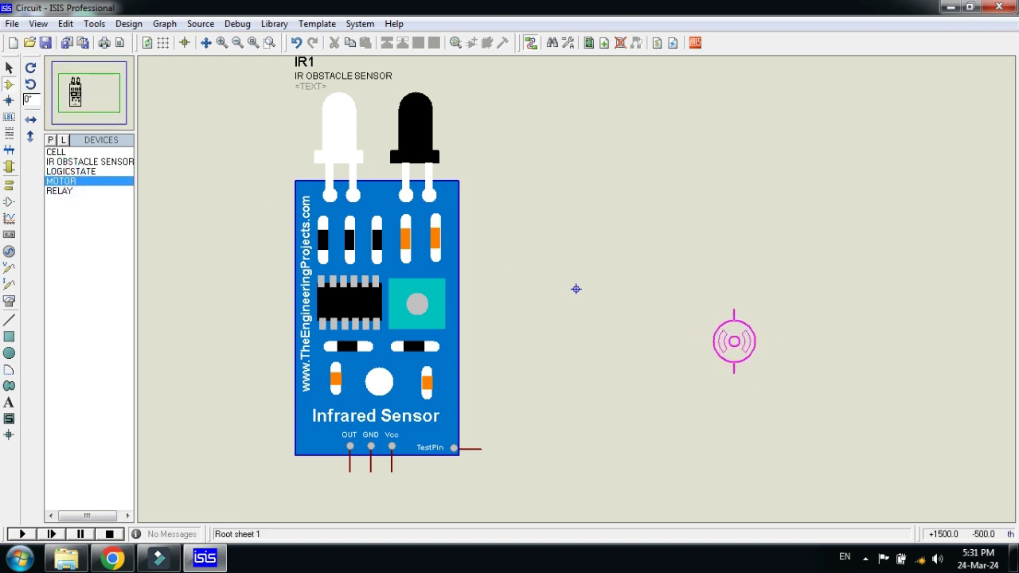
click(734, 342)
Place relay RL1 above the motor and wire its lower contact to the motor.
click(64, 191)
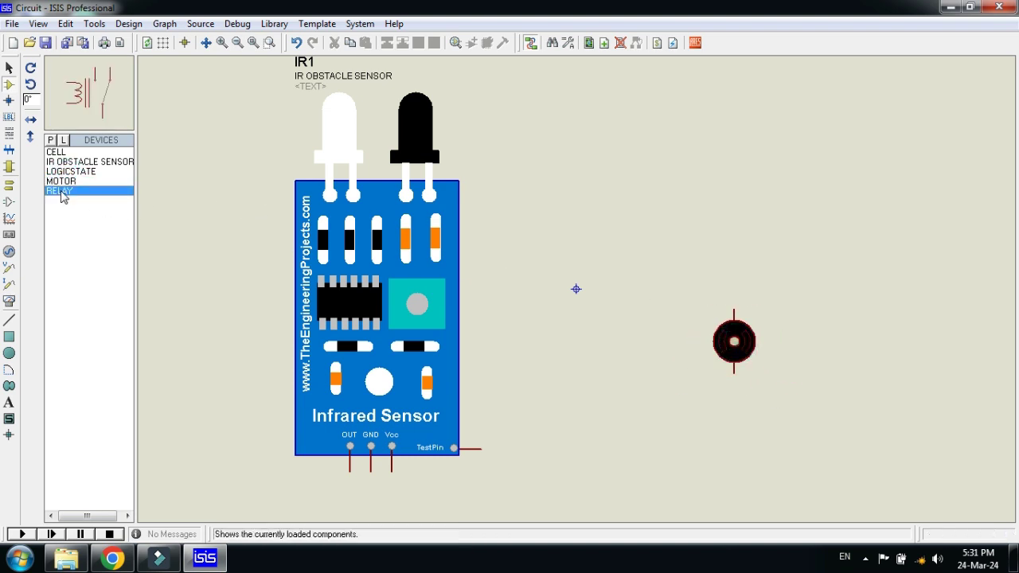
click(690, 259)
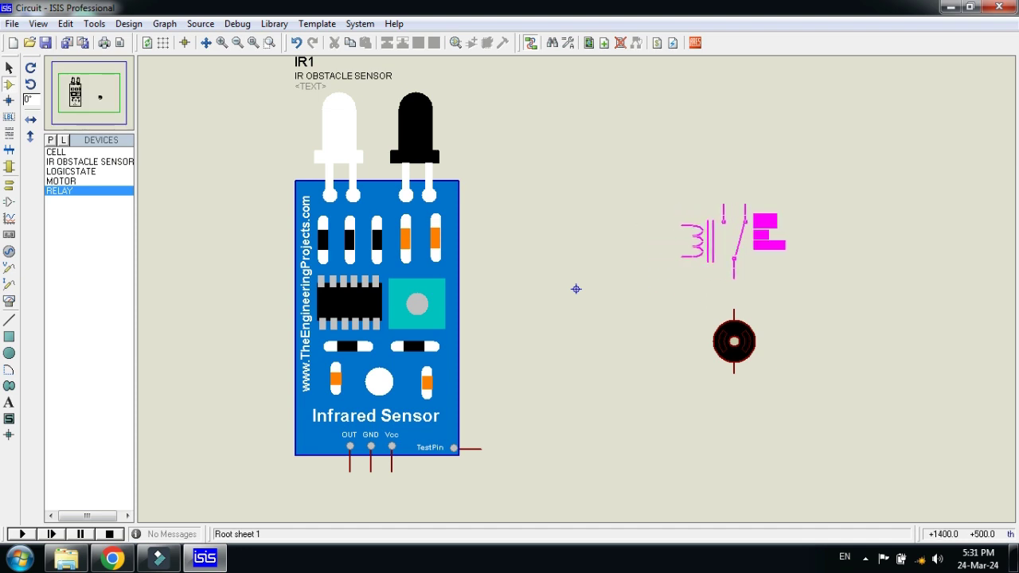
click(733, 247)
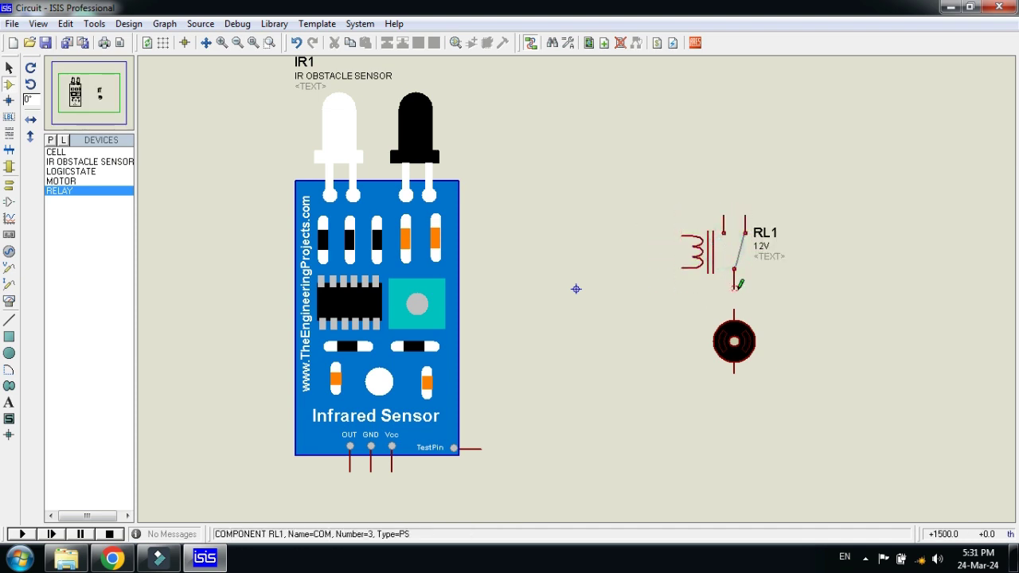
click(734, 305)
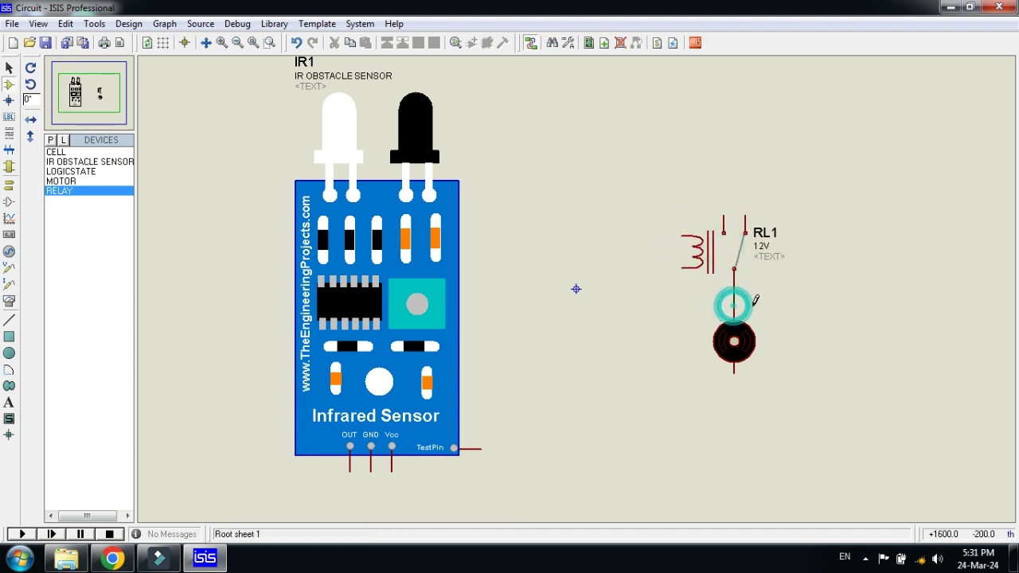
Place battery BAT1 right of the relay, wired to the relay's upper contact and motor's bottom pin.
click(67, 152)
click(820, 282)
click(819, 271)
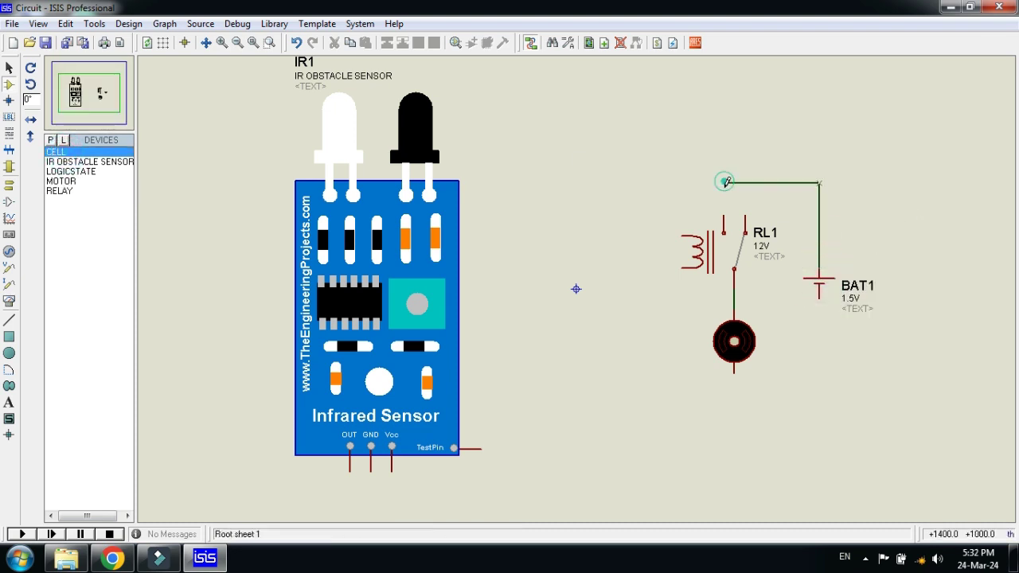
click(722, 232)
click(819, 296)
click(733, 368)
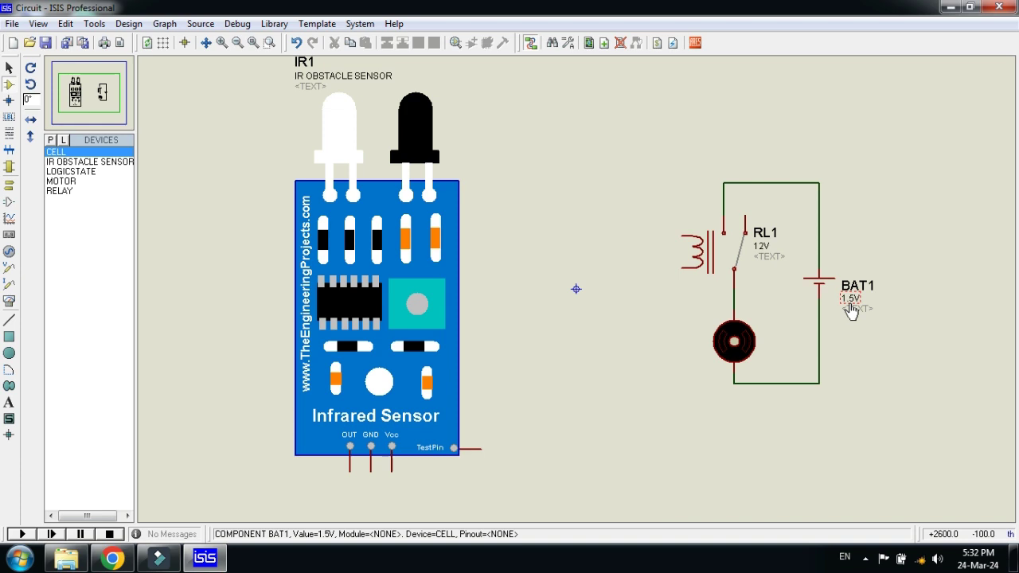
Change battery BAT1's voltage from 1.5V to 12V.
right_click(819, 283)
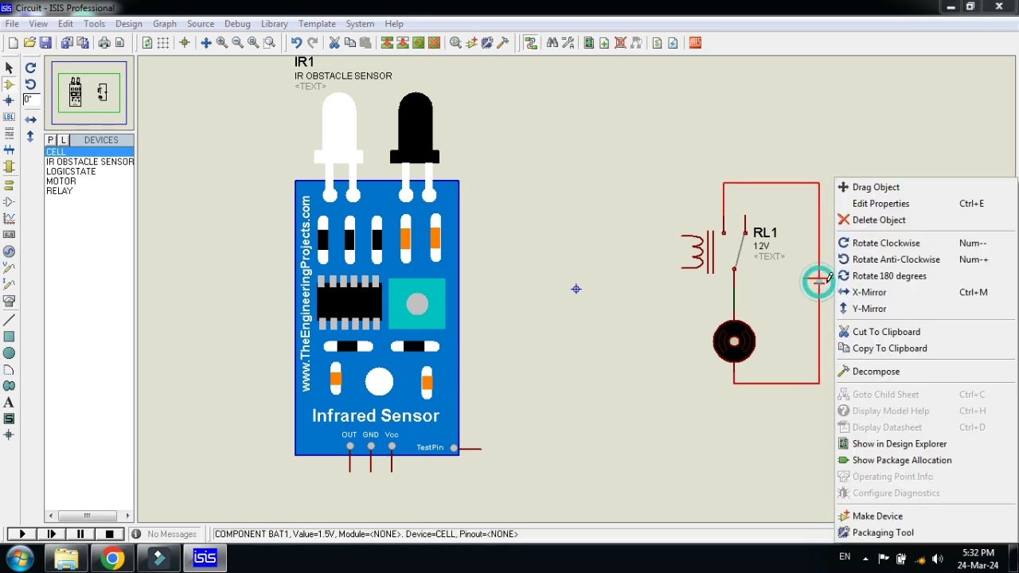
click(866, 207)
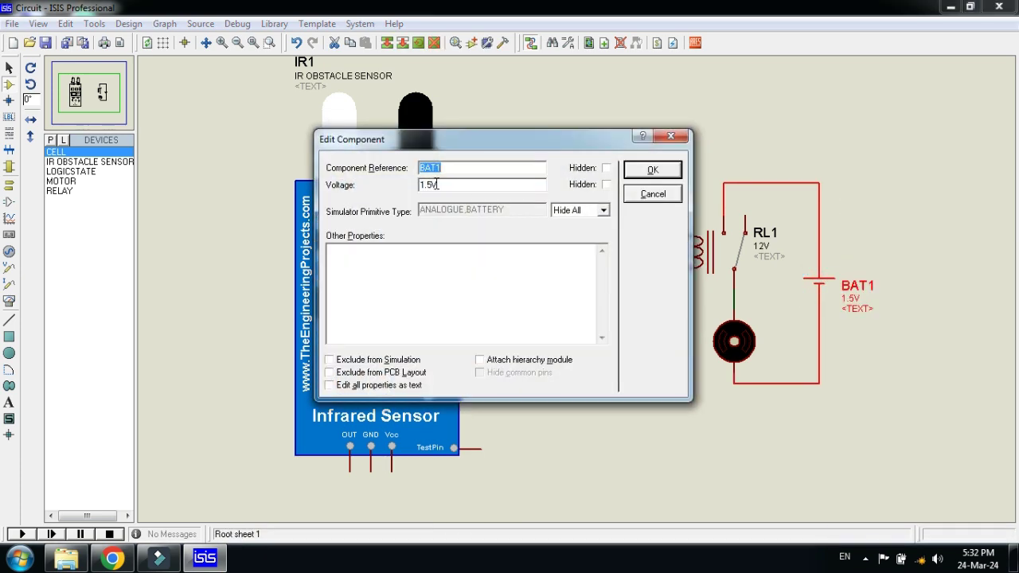
drag(434, 184, 403, 188)
text(12)
click(652, 169)
Set relay RL1's component value to 5V.
right_click(715, 238)
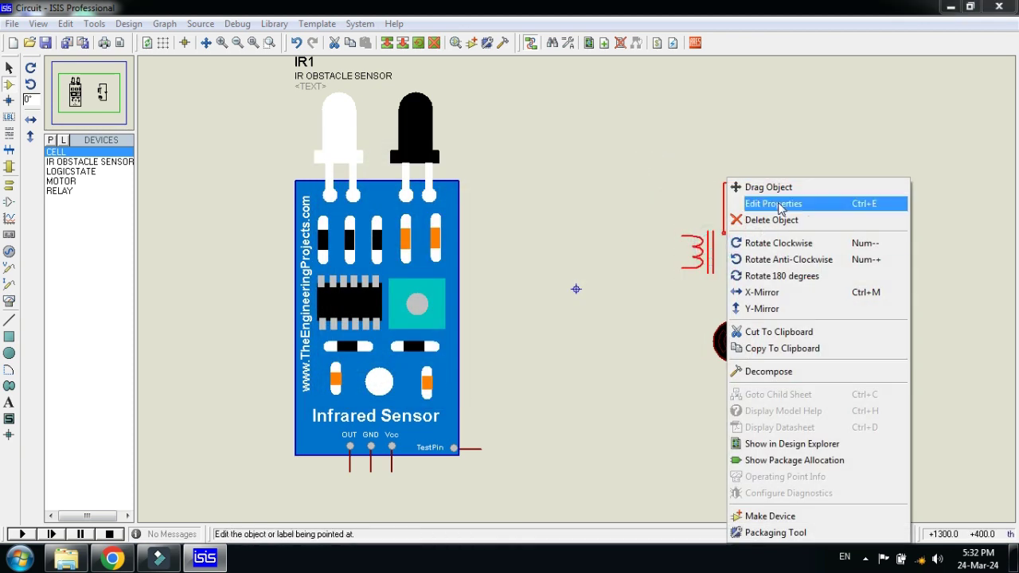
click(773, 204)
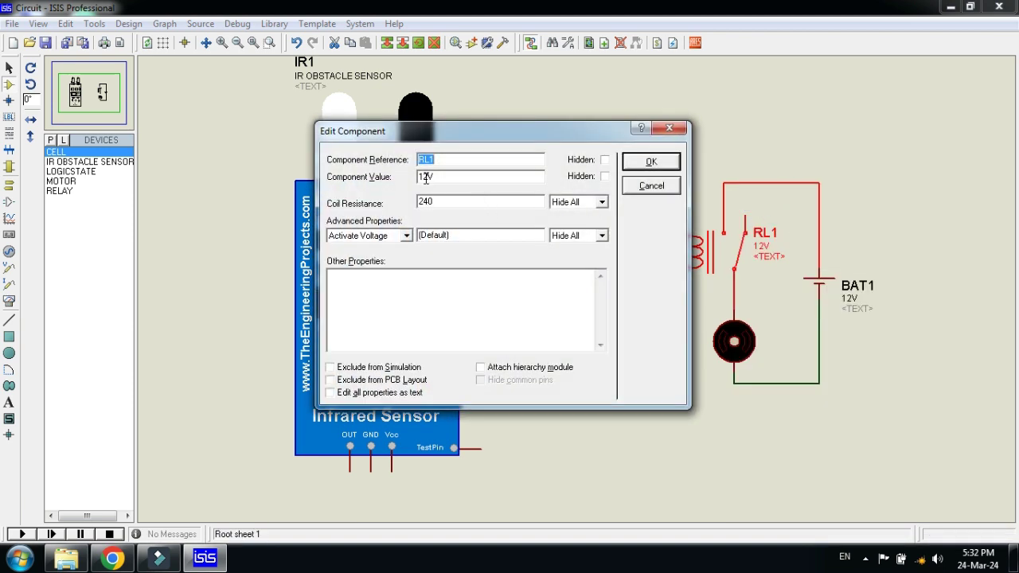
drag(428, 178, 400, 183)
click(650, 162)
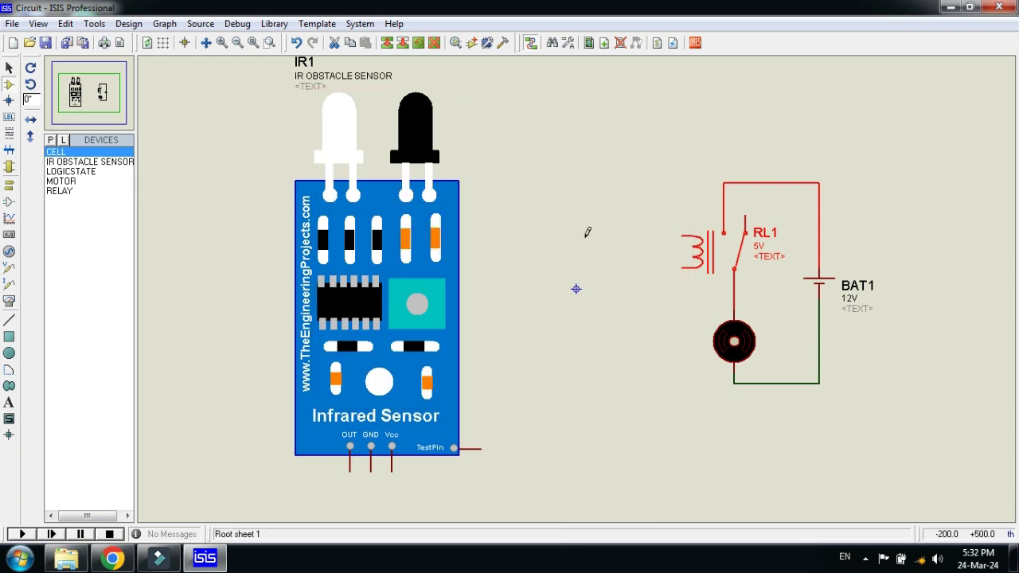
Place a POWER terminal below the sensor and wire it to the Vcc pin.
click(499, 420)
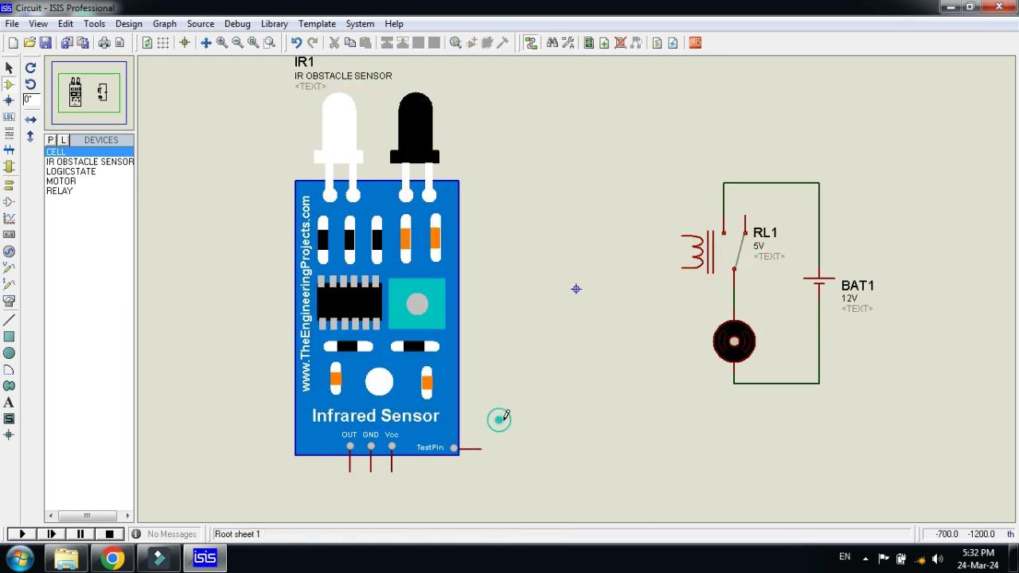
click(8, 185)
click(63, 191)
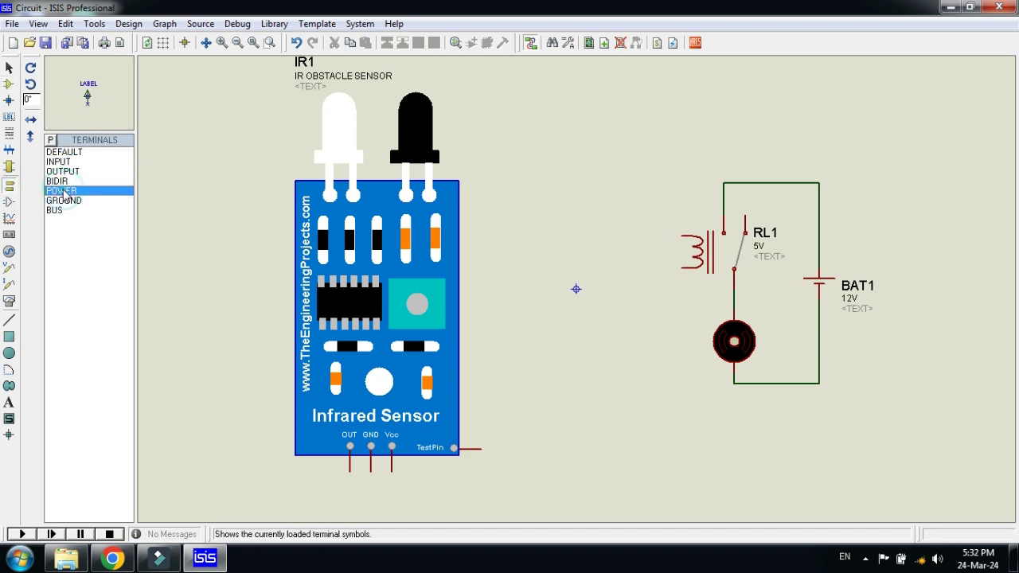
click(251, 434)
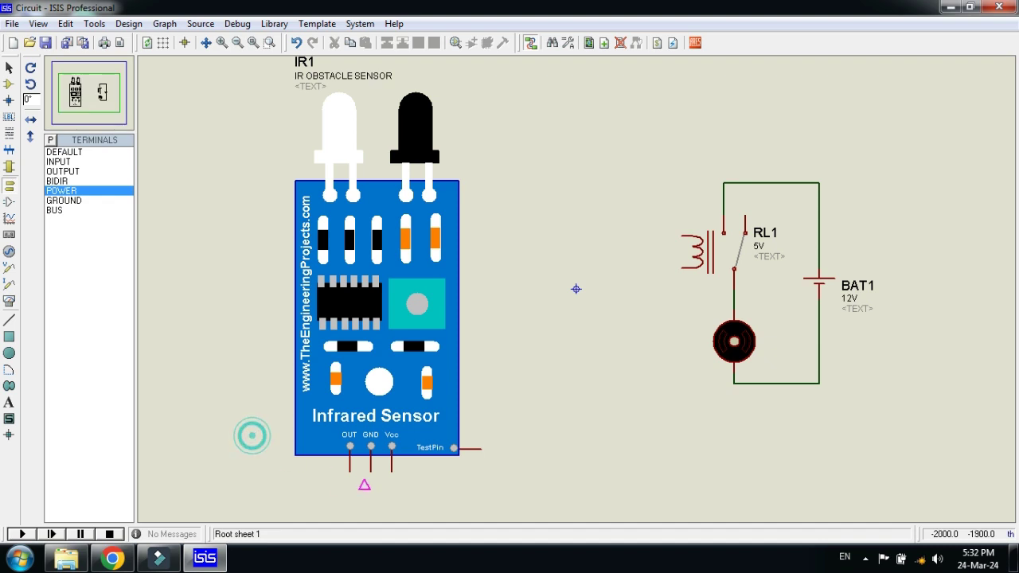
click(417, 478)
click(415, 490)
click(392, 468)
Add GROUND terminals to the sensor's GND pin, the relay coil and the motor–battery wire.
click(66, 200)
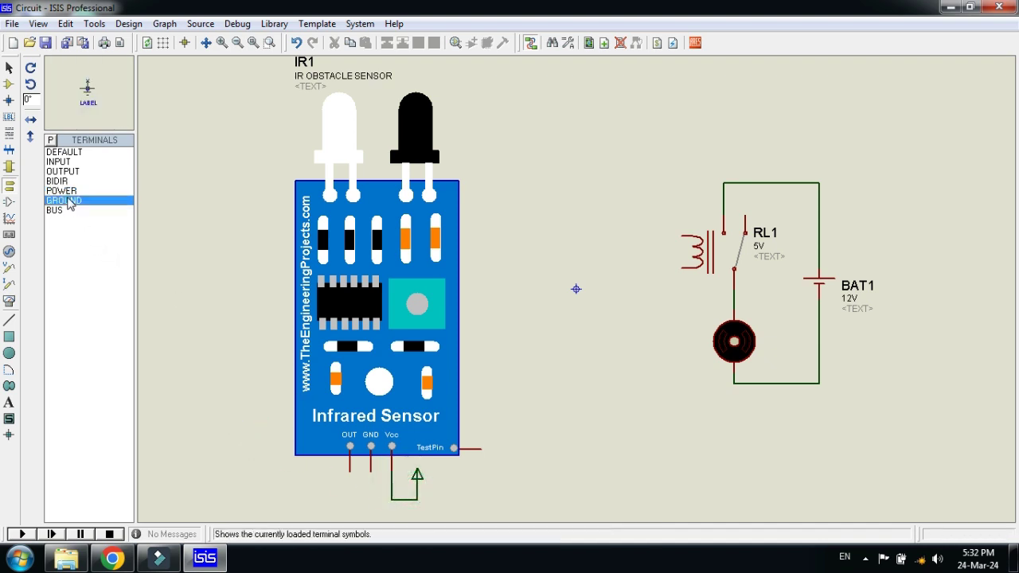
click(342, 493)
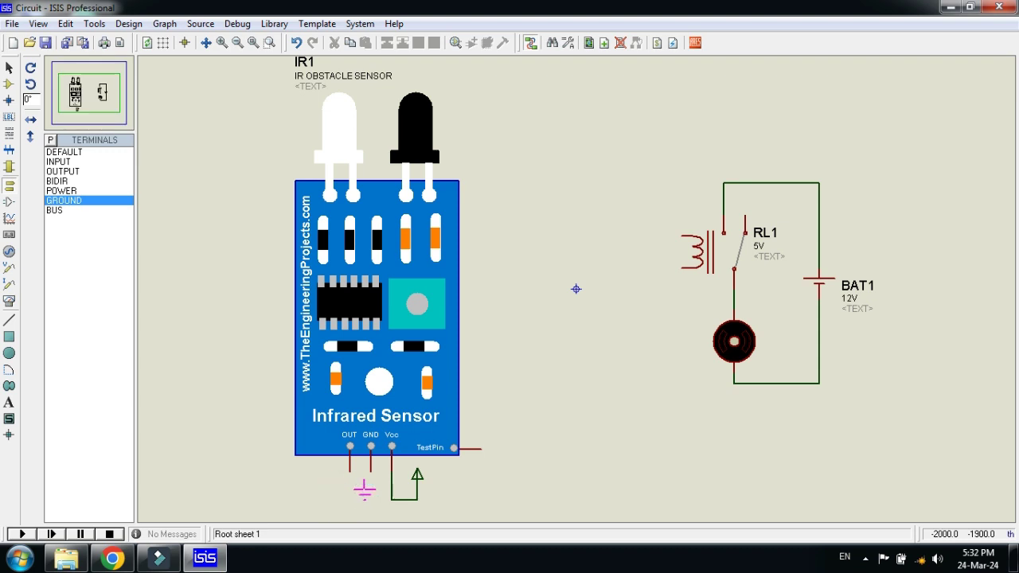
click(375, 486)
click(671, 284)
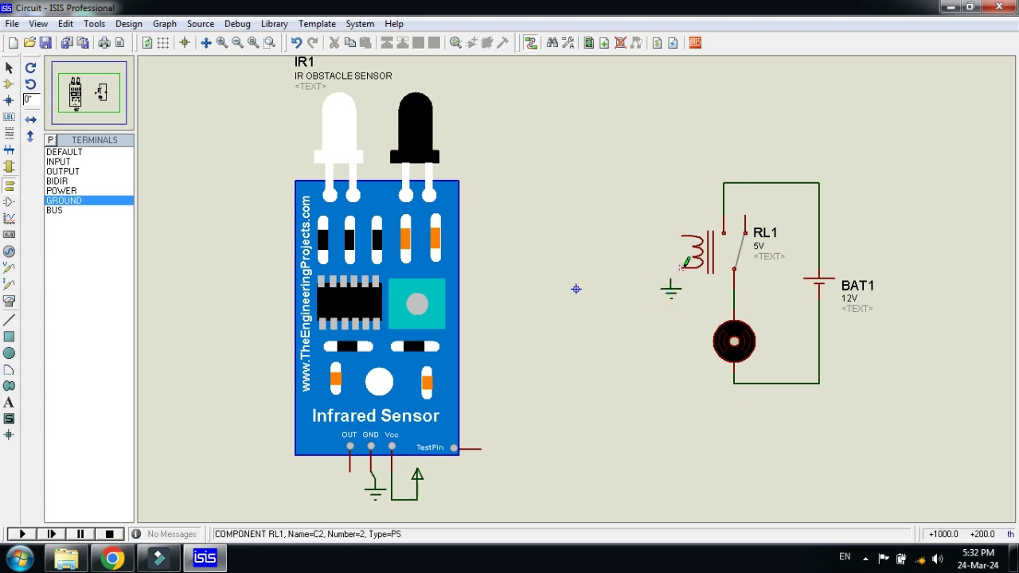
click(681, 268)
click(670, 277)
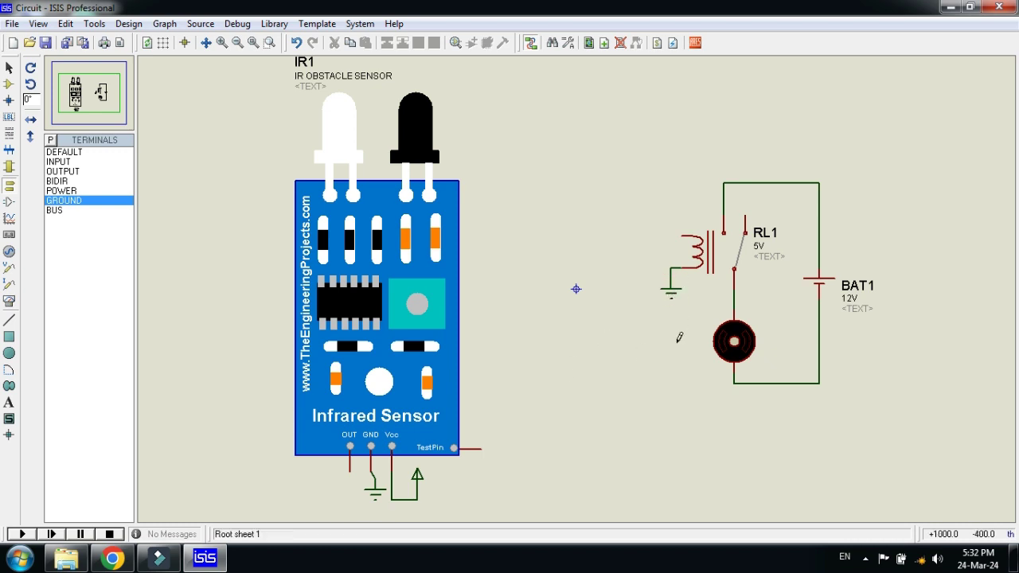
click(777, 385)
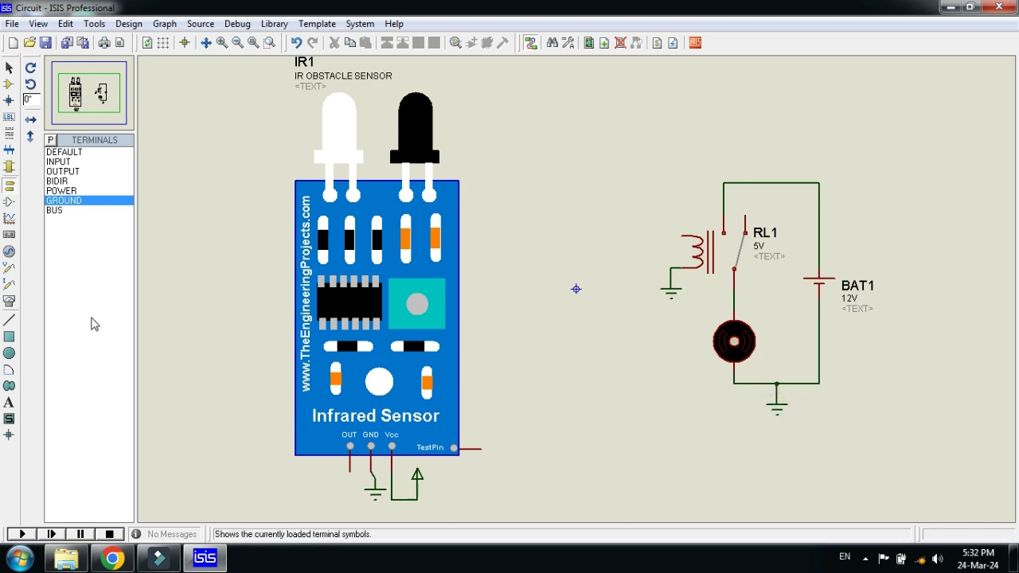
Wire the sensor's OUT pin along the bottom to the relay coil.
click(349, 466)
click(349, 509)
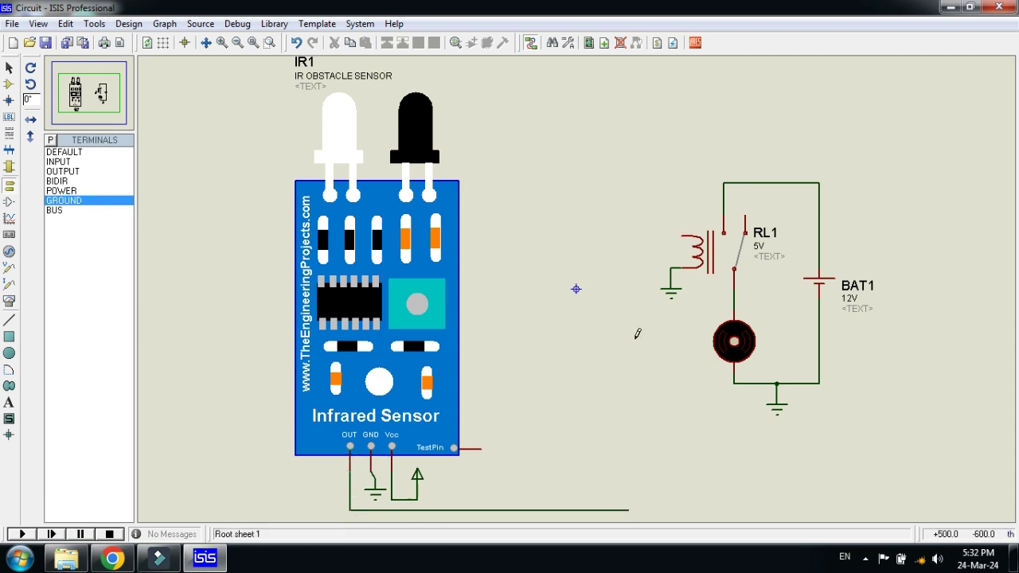
click(635, 253)
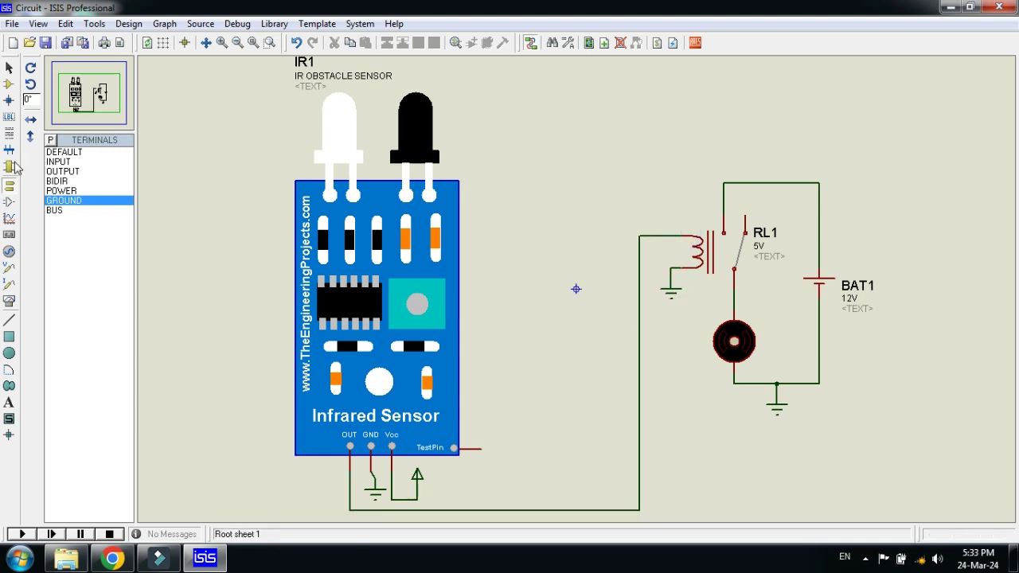
Place the LOGICSTATE source near the sensor and X-mirror it.
click(9, 84)
click(70, 171)
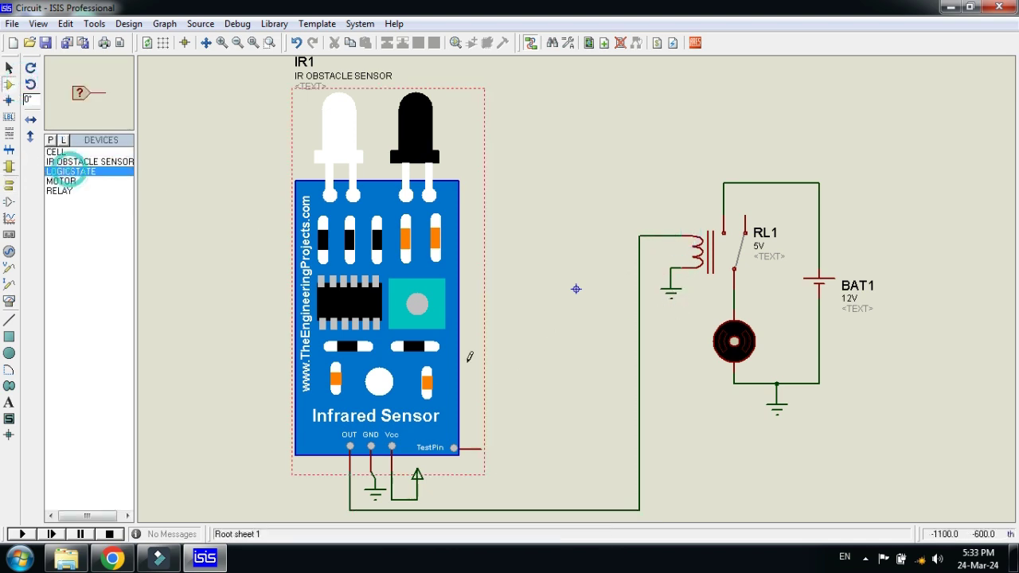
click(521, 447)
right_click(541, 443)
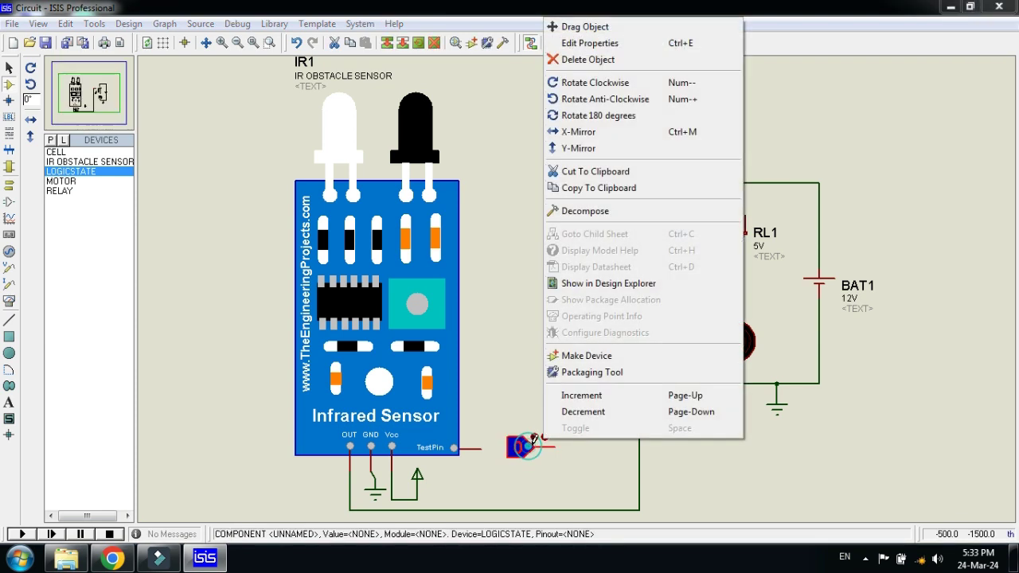
click(568, 133)
click(562, 391)
Move the logic-state probe beside the sensor's TestPin and wire them together.
right_click(589, 445)
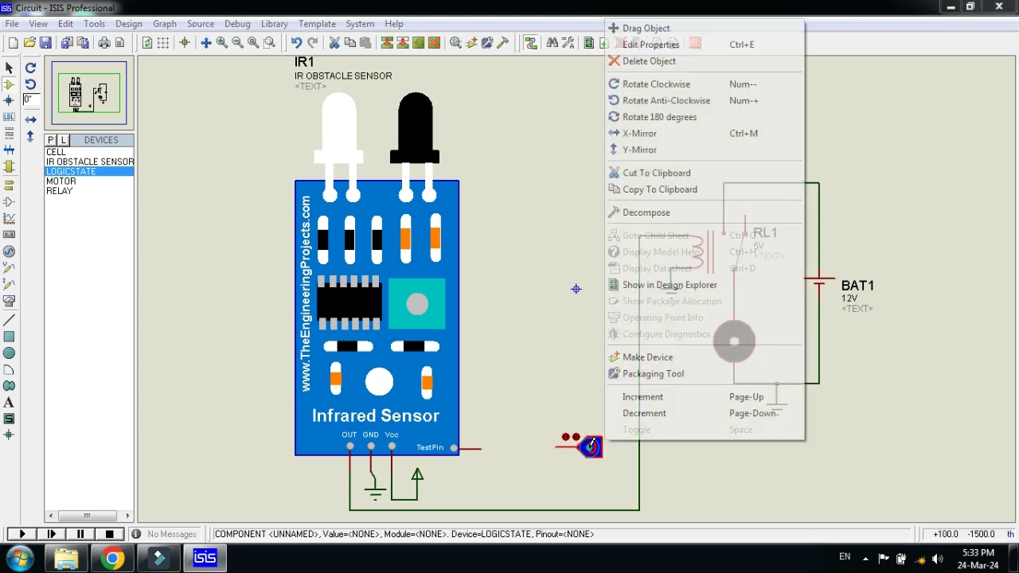
click(637, 28)
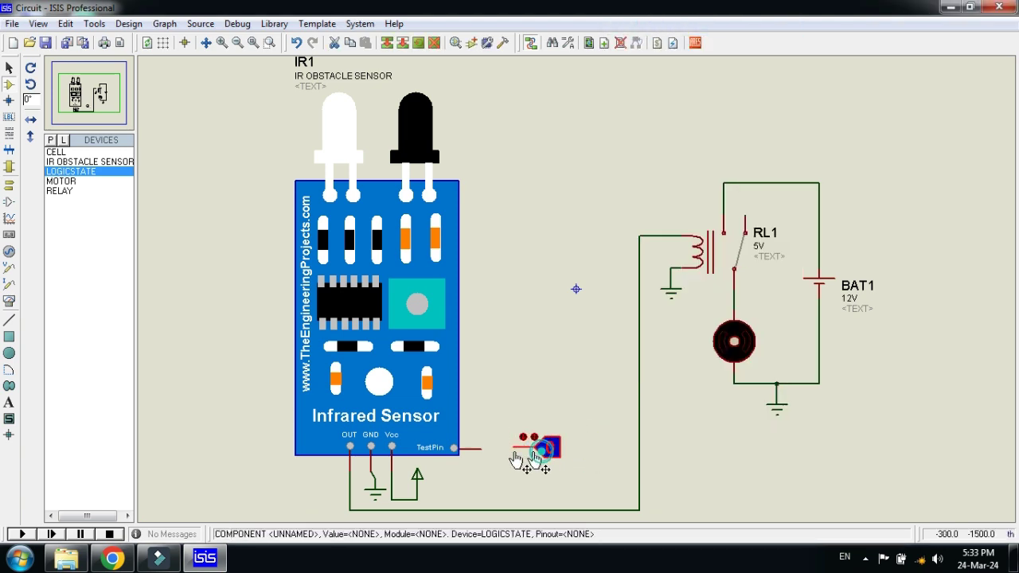
click(512, 460)
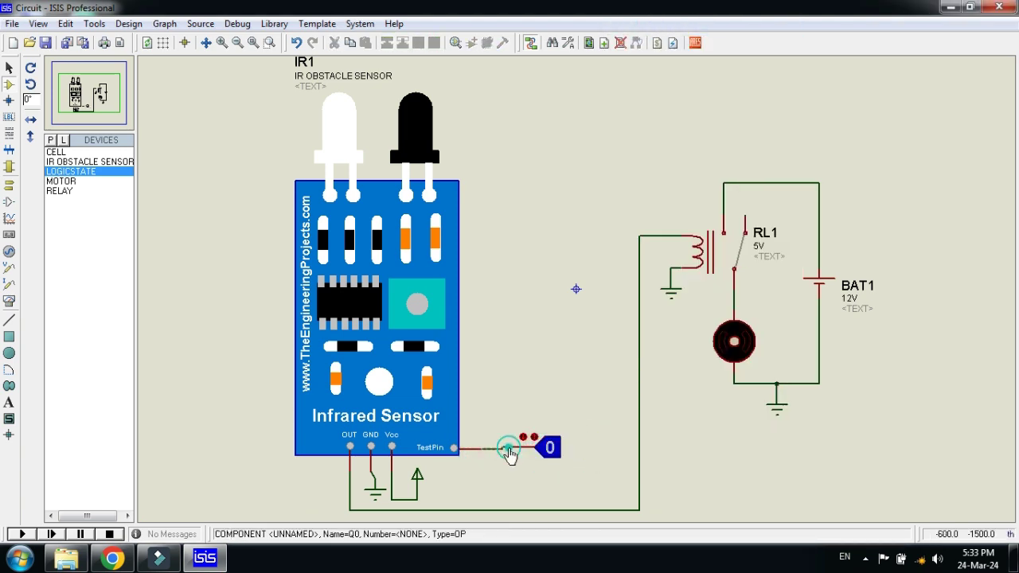
click(509, 450)
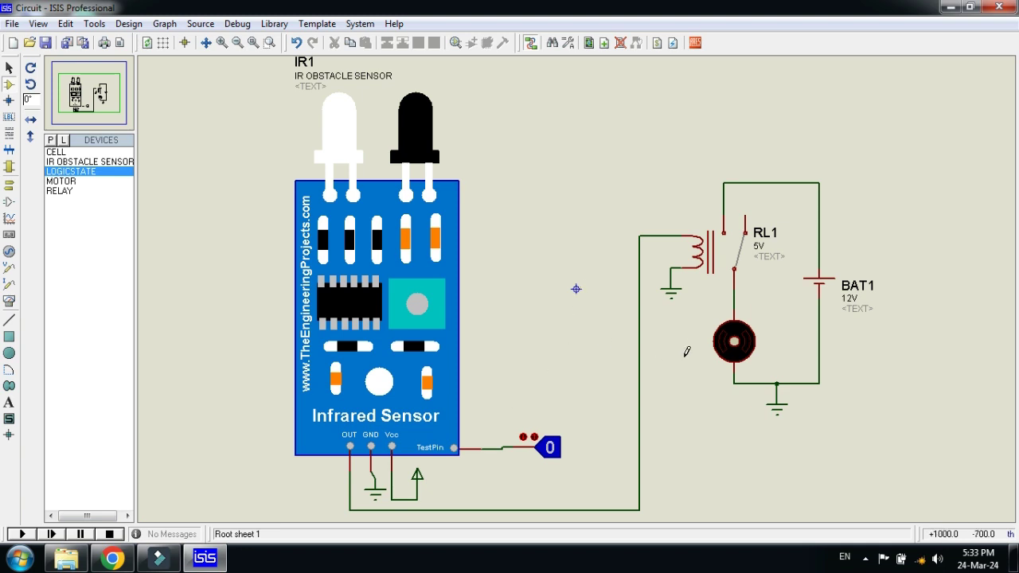
Run the simulation and dismiss the error log about the sensor's undefined program property.
click(9, 67)
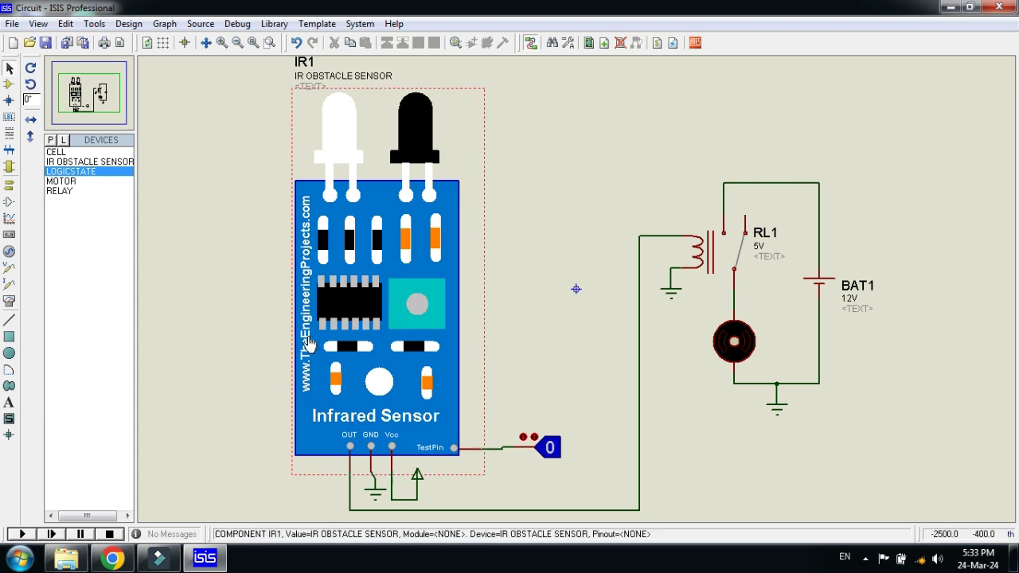
click(20, 535)
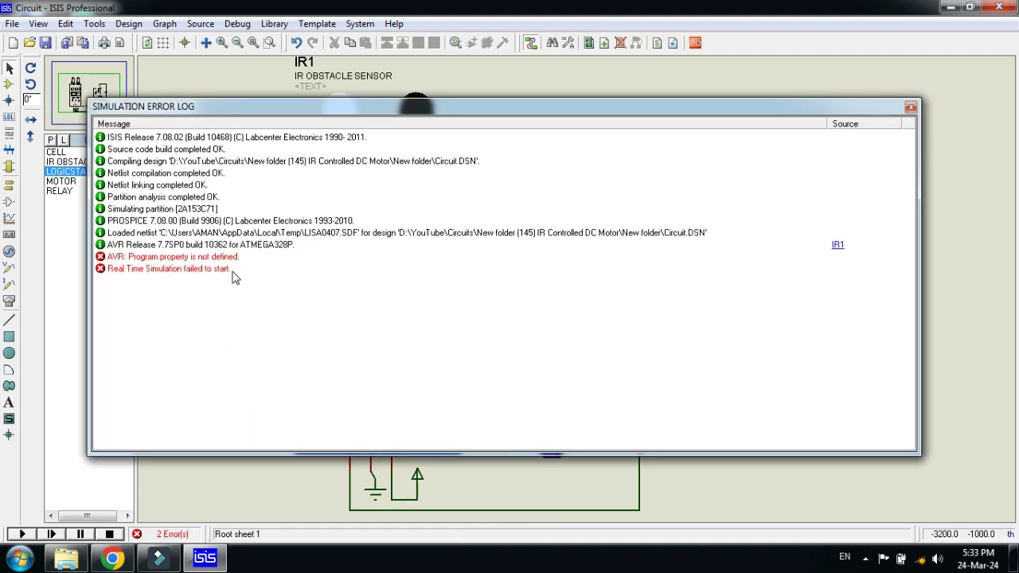
click(910, 107)
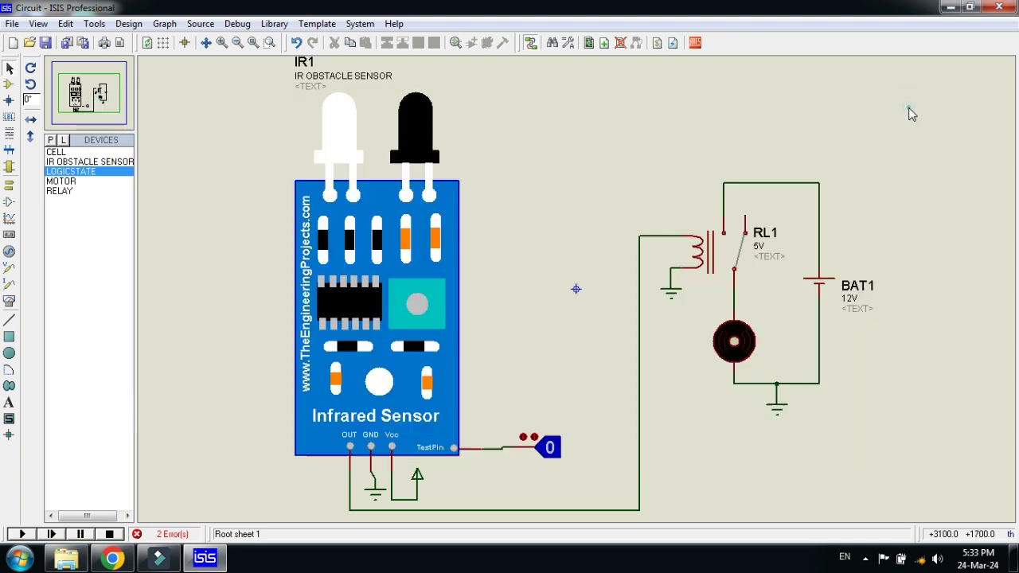
Set IR1's Program File to InfraredSensorsTEP.HEX from the Infrared Sensor Library for Proteus folder.
right_click(362, 253)
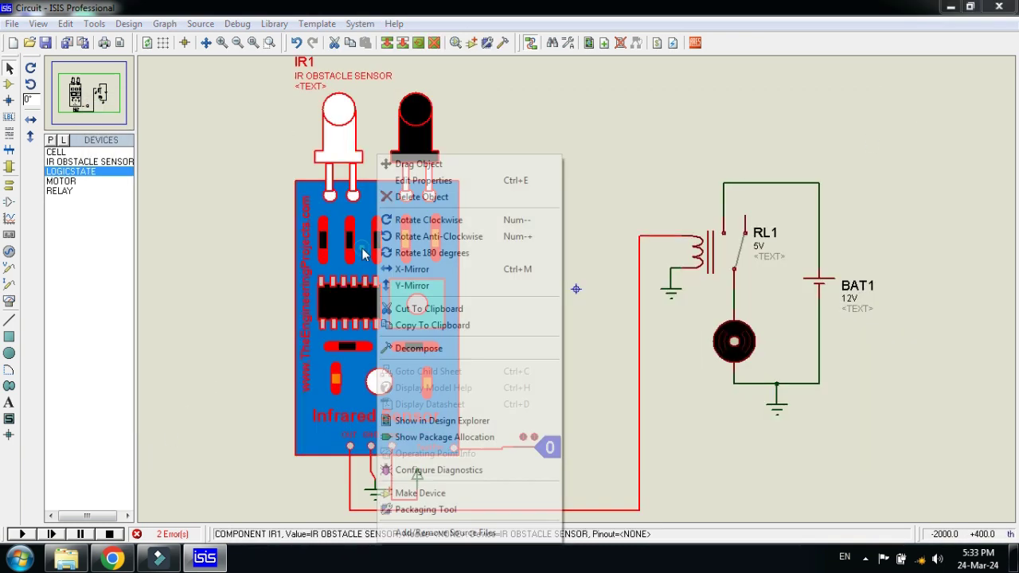
click(428, 182)
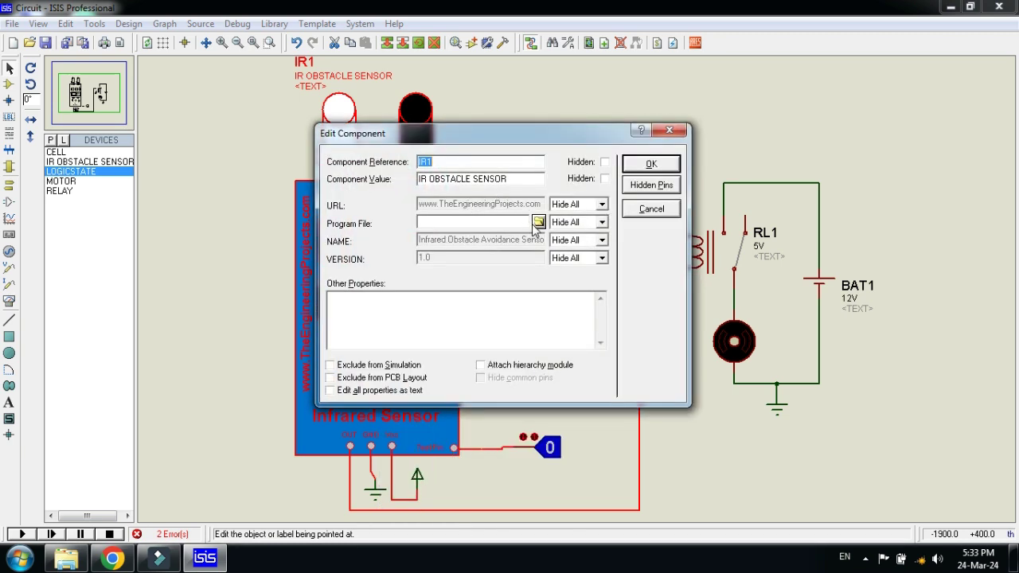
click(539, 223)
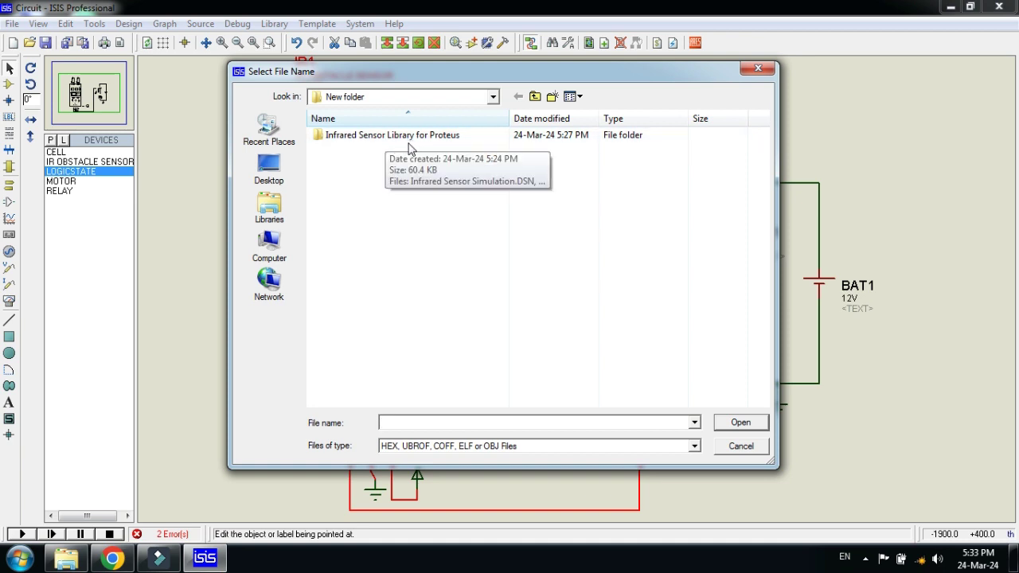
drag(341, 73, 526, 95)
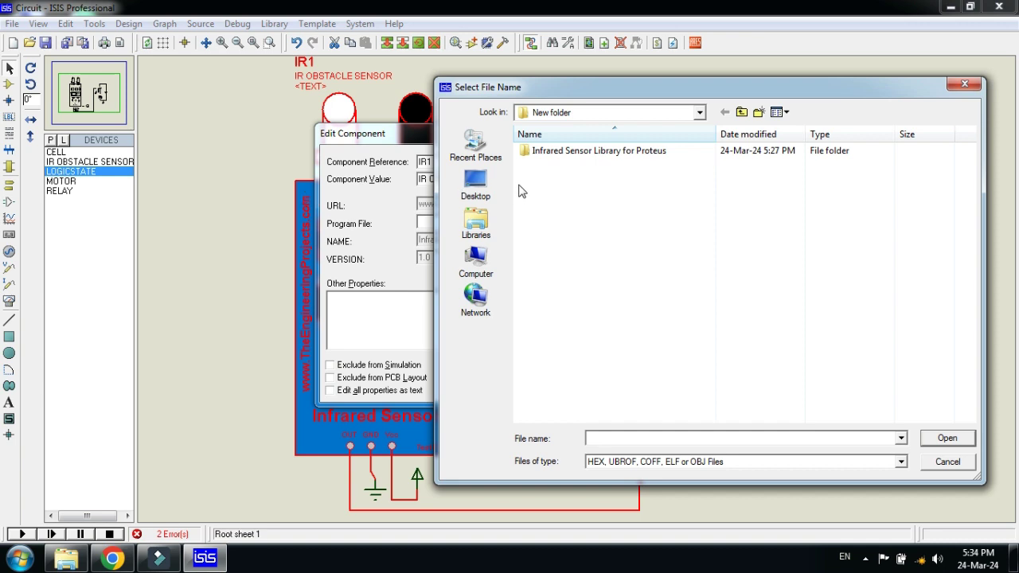
double_click(546, 151)
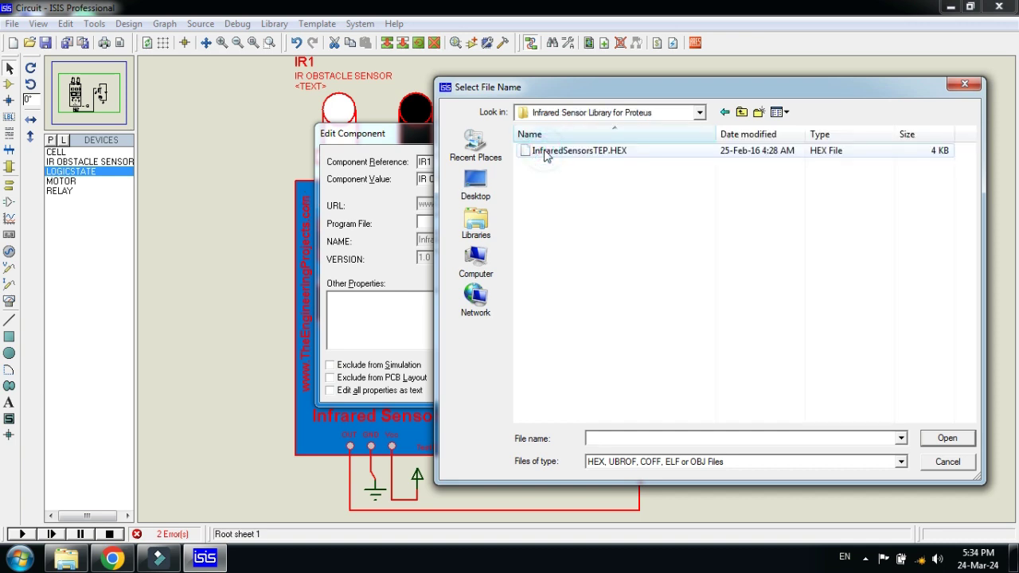
click(602, 156)
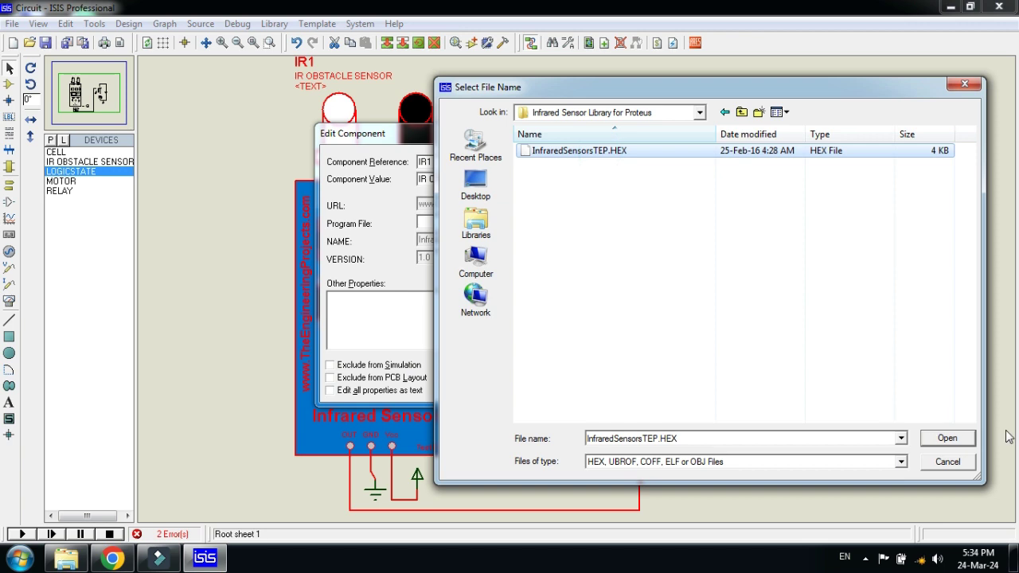
click(947, 438)
click(651, 164)
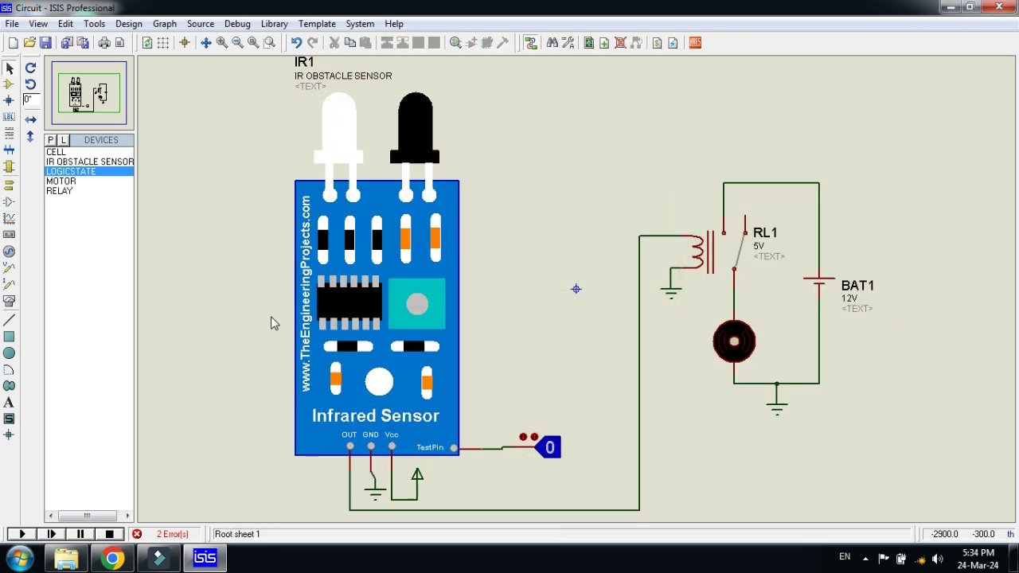
Start the simulation so the circuit animates with the logic-state input at 0.
click(22, 534)
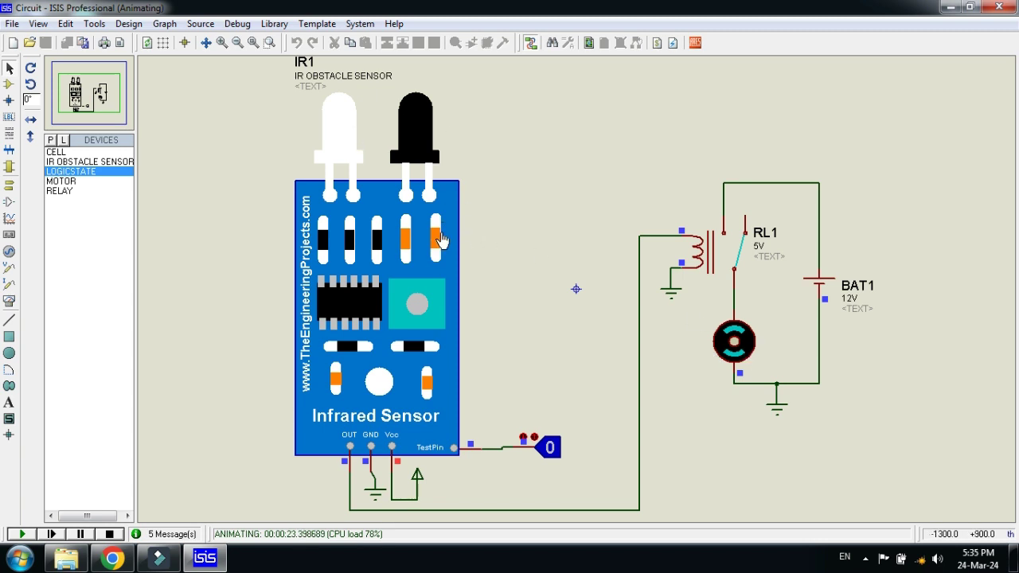
key(o)
Toggle the logic-state input 1, 0 three times, switching RL1 and the motor, ending at 0.
click(553, 450)
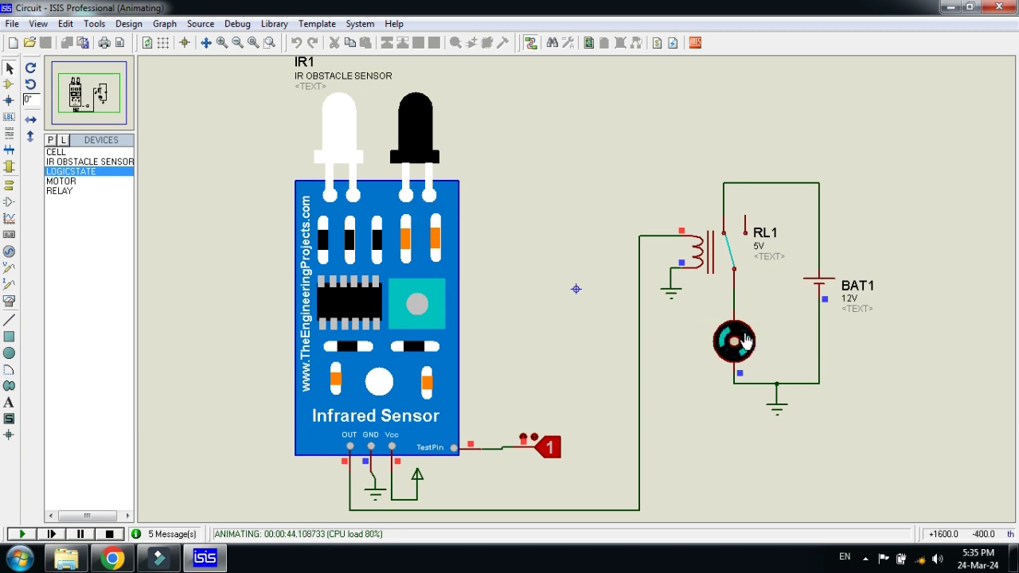
click(555, 450)
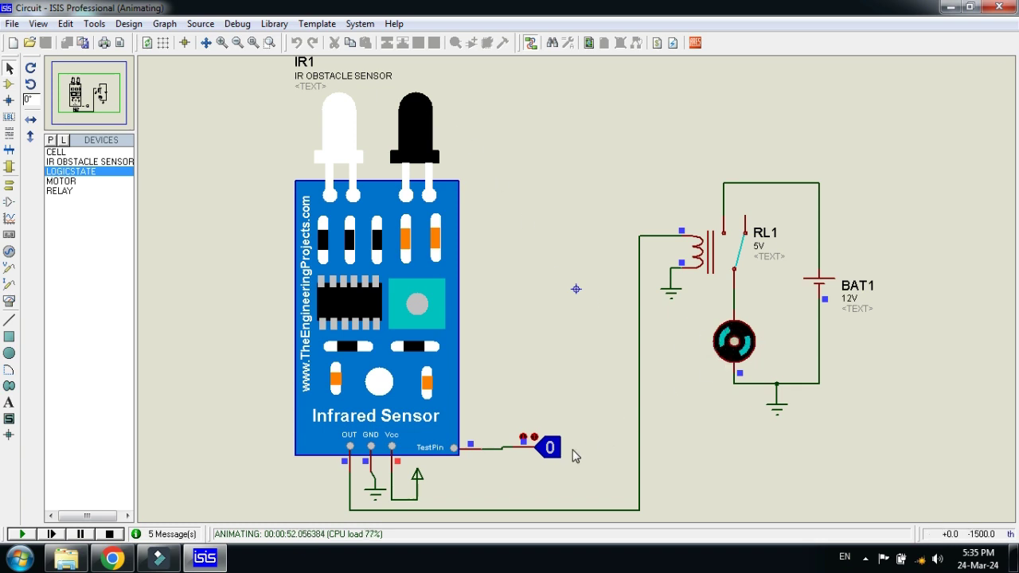
click(552, 452)
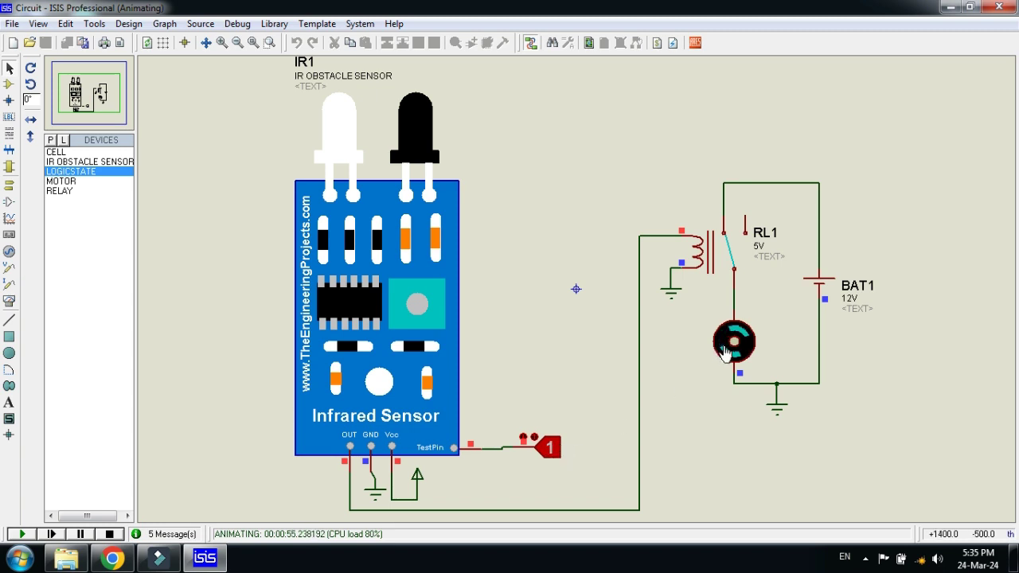
click(553, 447)
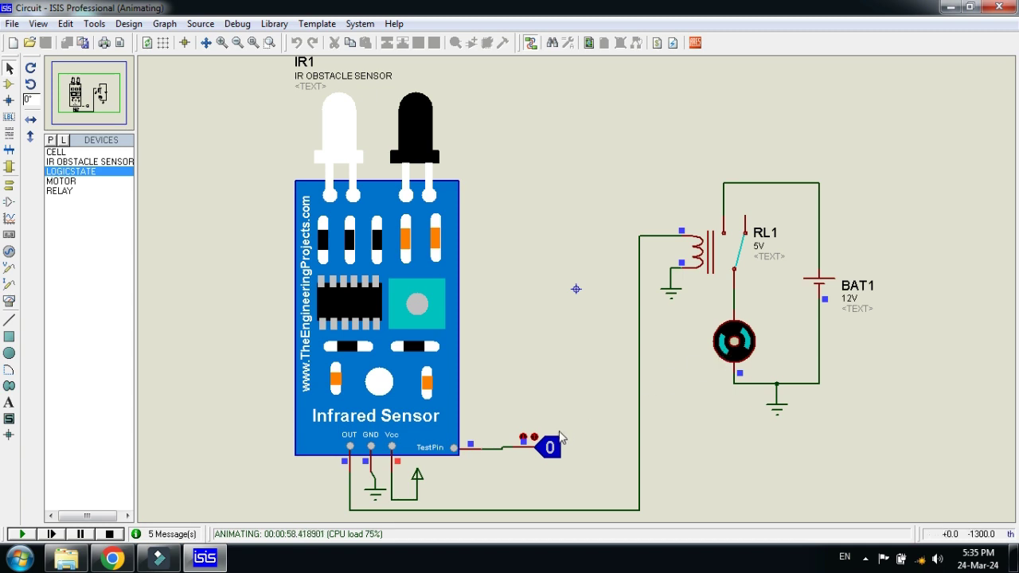
click(553, 447)
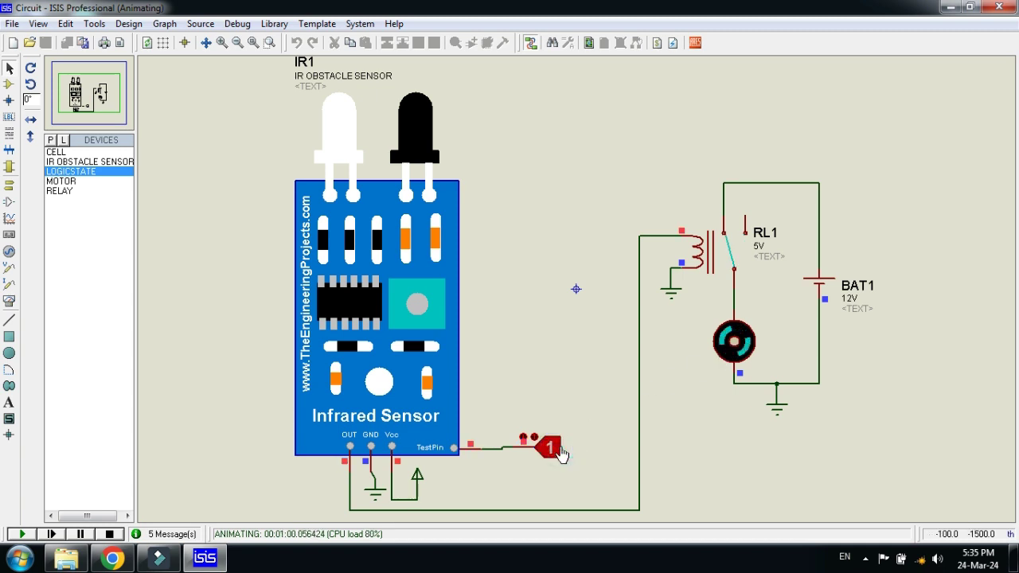
click(557, 449)
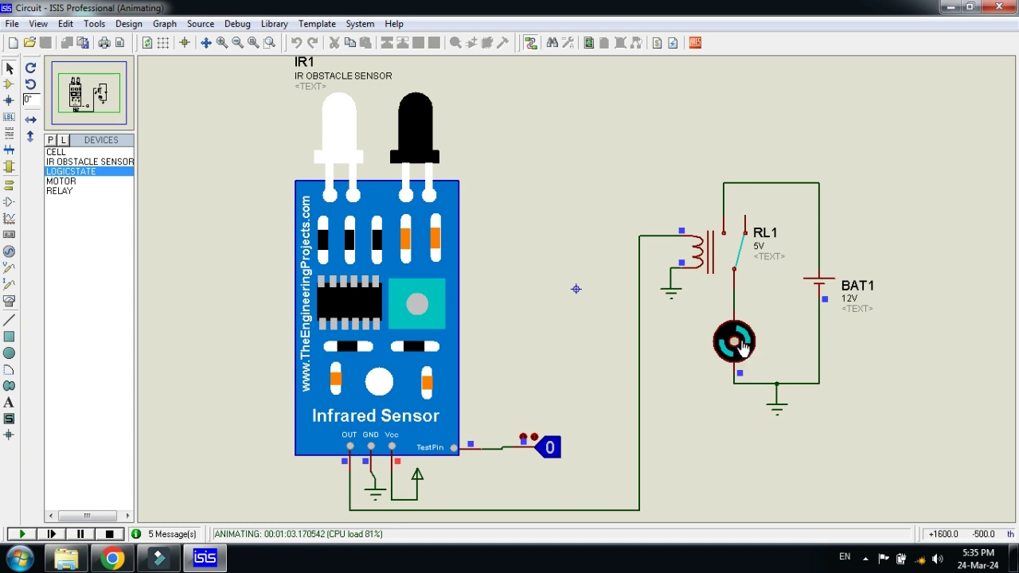